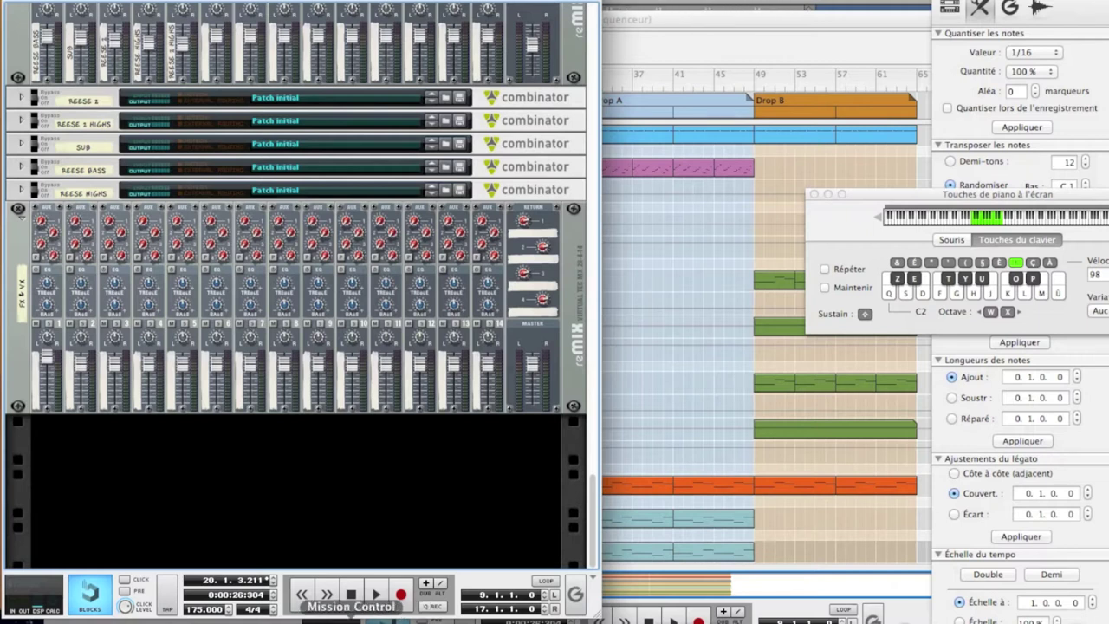
- Create a Combinator under the FX & VX mixer and name it Speo Cowbell
{"action": "right_click", "coordinate": [256, 448]}
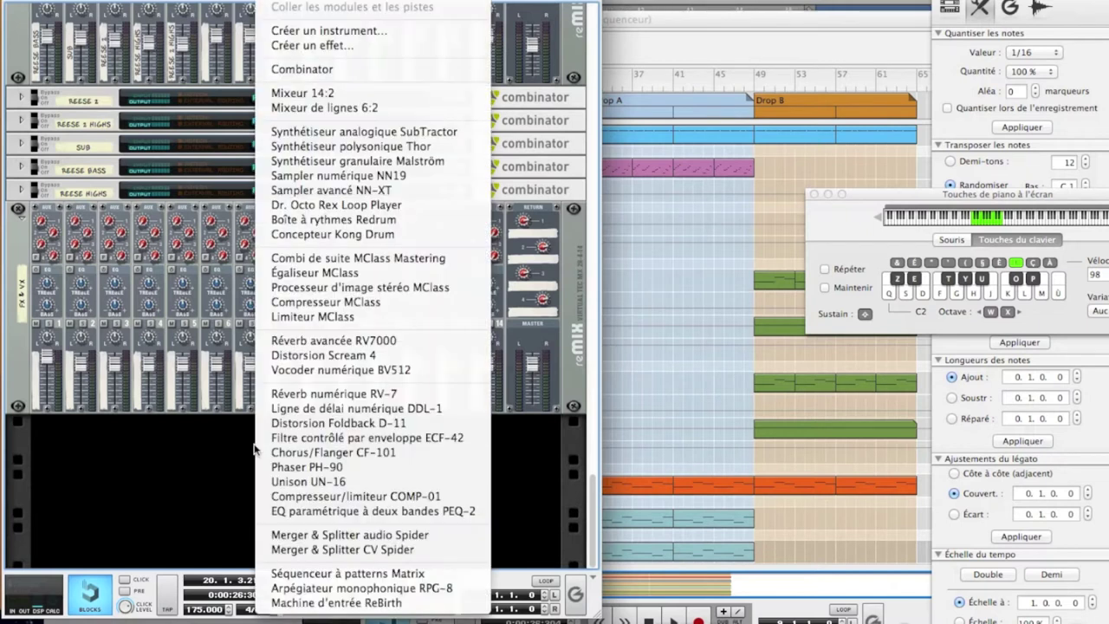
{"action": "left_click", "coordinate": [302, 69]}
{"action": "left_click", "coordinate": [89, 294]}
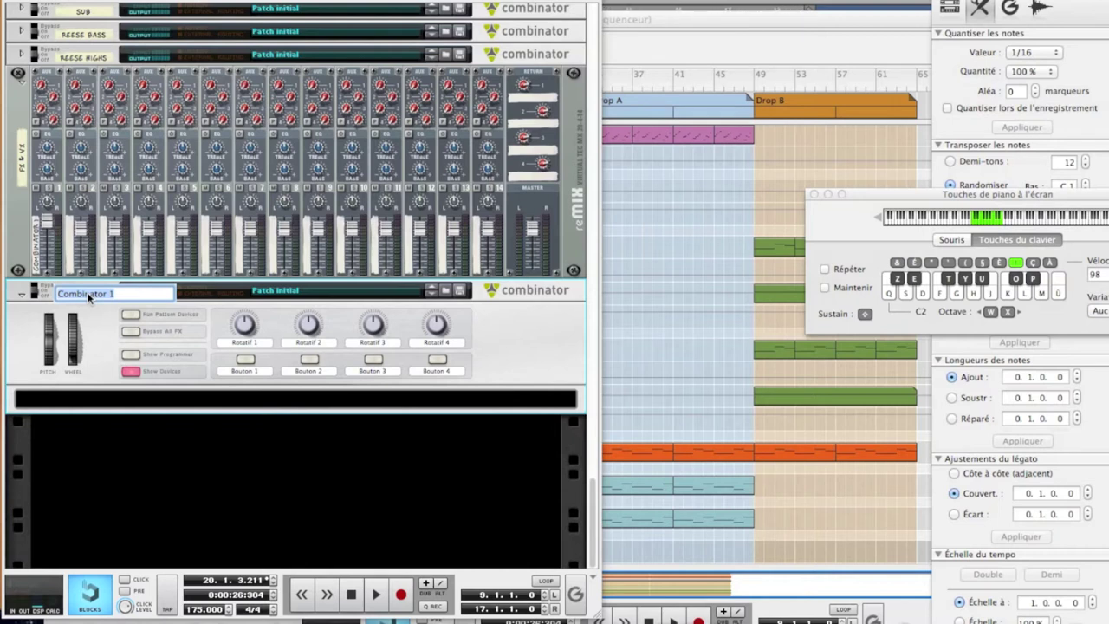
{"action": "type", "text": "Speo Cowbell"}
{"action": "key", "text": "Return"}
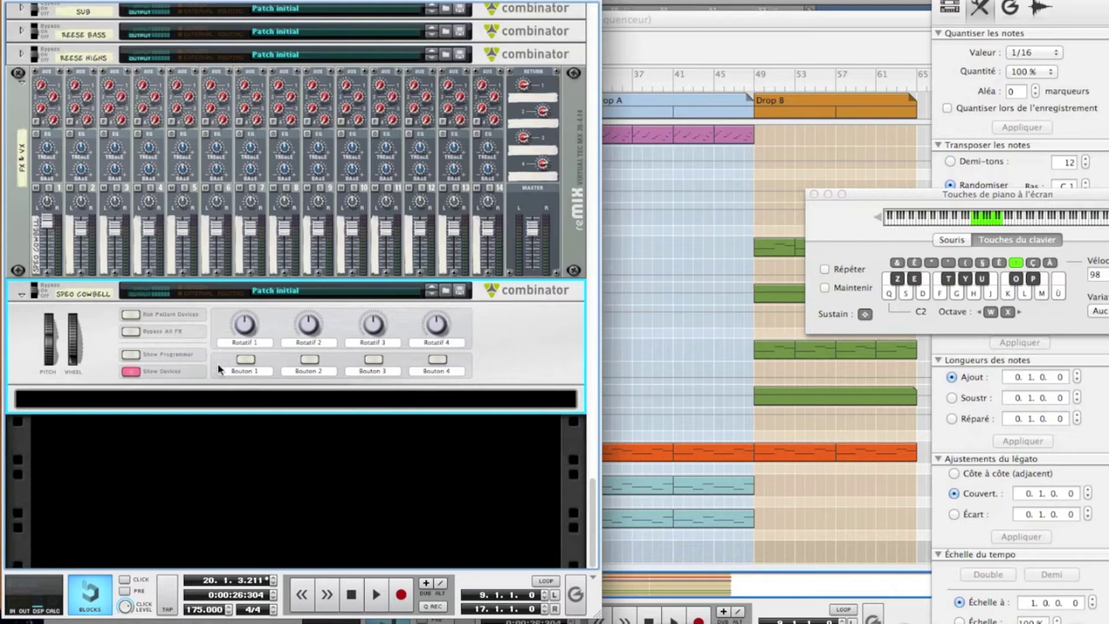
- Create a Thor synthesizer inside the Speo Cowbell Combinator and show its programmer
{"action": "right_click", "coordinate": [218, 415]}
{"action": "mouse_move", "coordinate": [259, 378]}
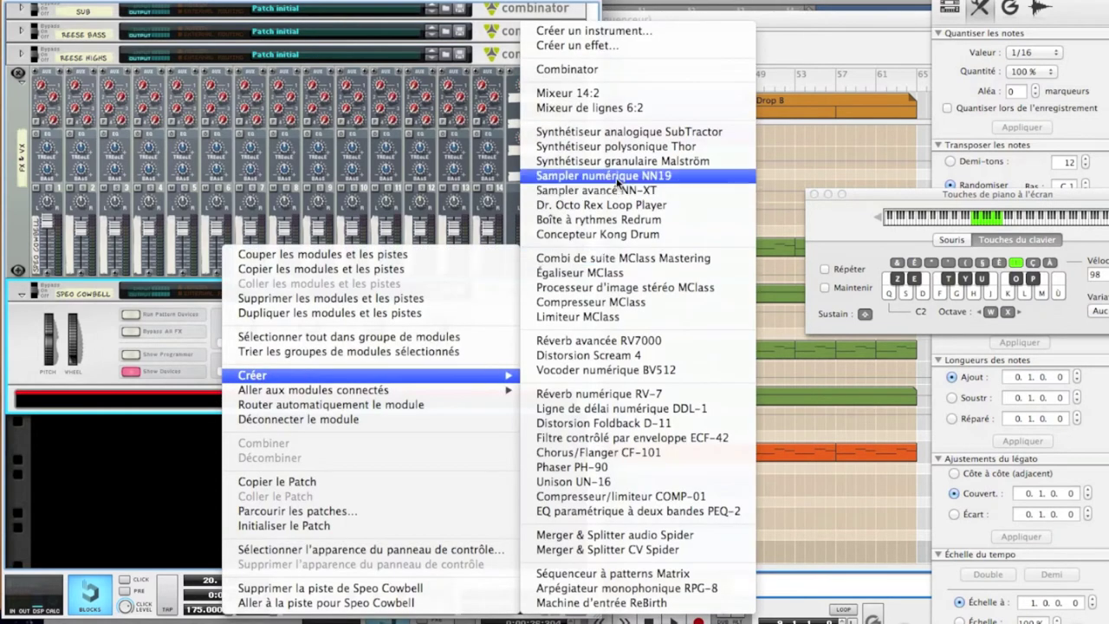
{"action": "left_click", "coordinate": [615, 149]}
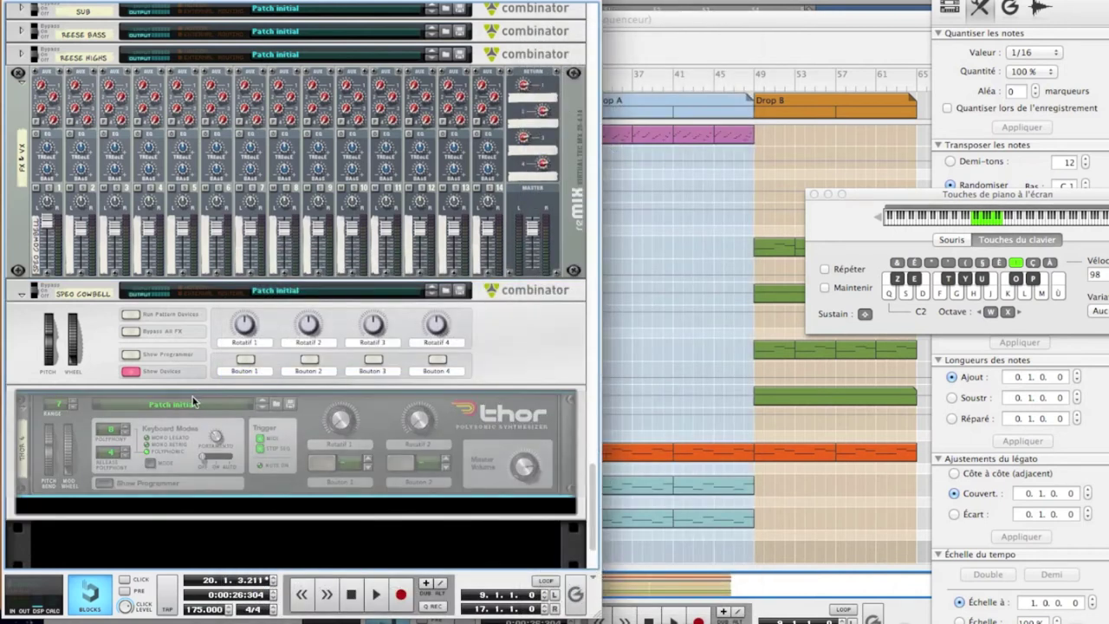
{"action": "scroll", "coordinate": [102, 492], "scroll_direction": "down", "scroll_amount": 5}
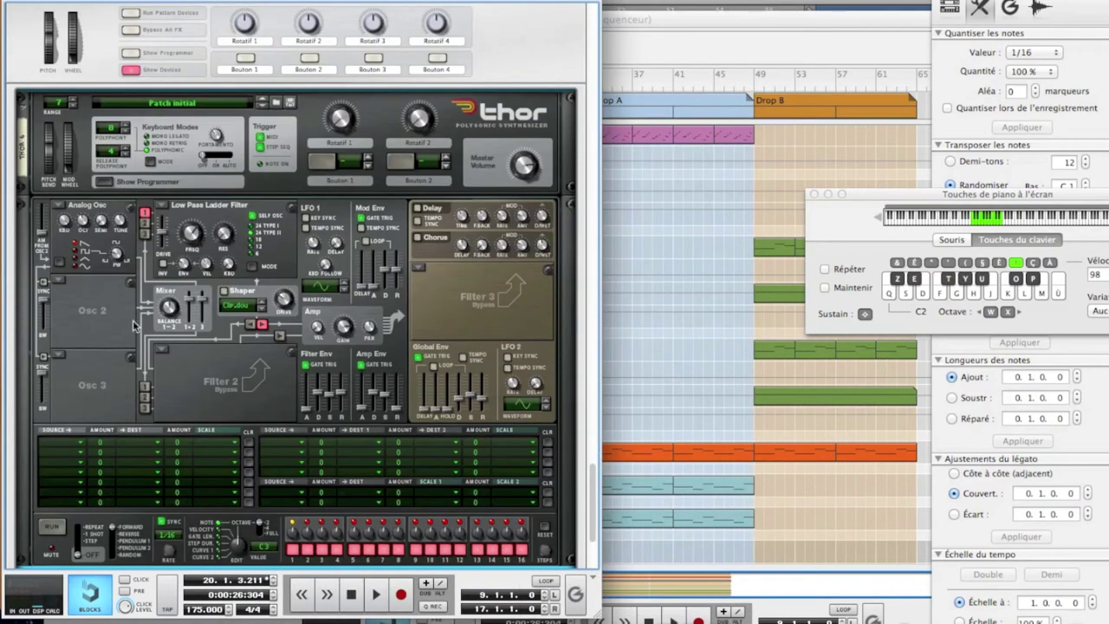
{"action": "scroll", "coordinate": [134, 325], "scroll_direction": "up", "scroll_amount": 2}
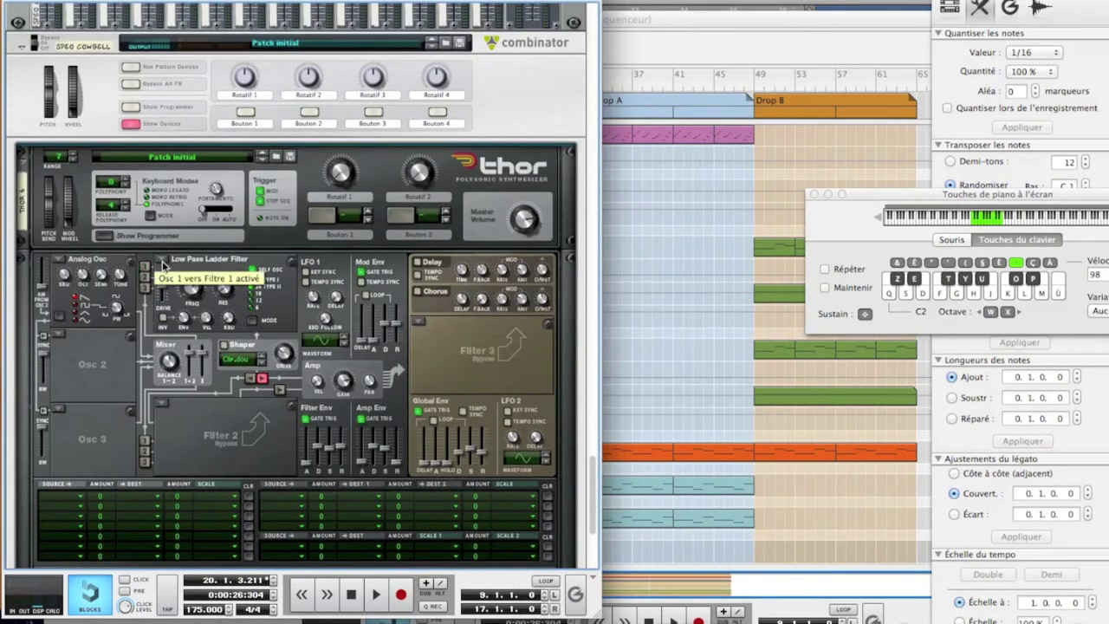
- Turn off Thor's default Filter 1 and Osc 1 so that both slots are empty
{"action": "left_click", "coordinate": [168, 260]}
{"action": "left_click", "coordinate": [170, 320]}
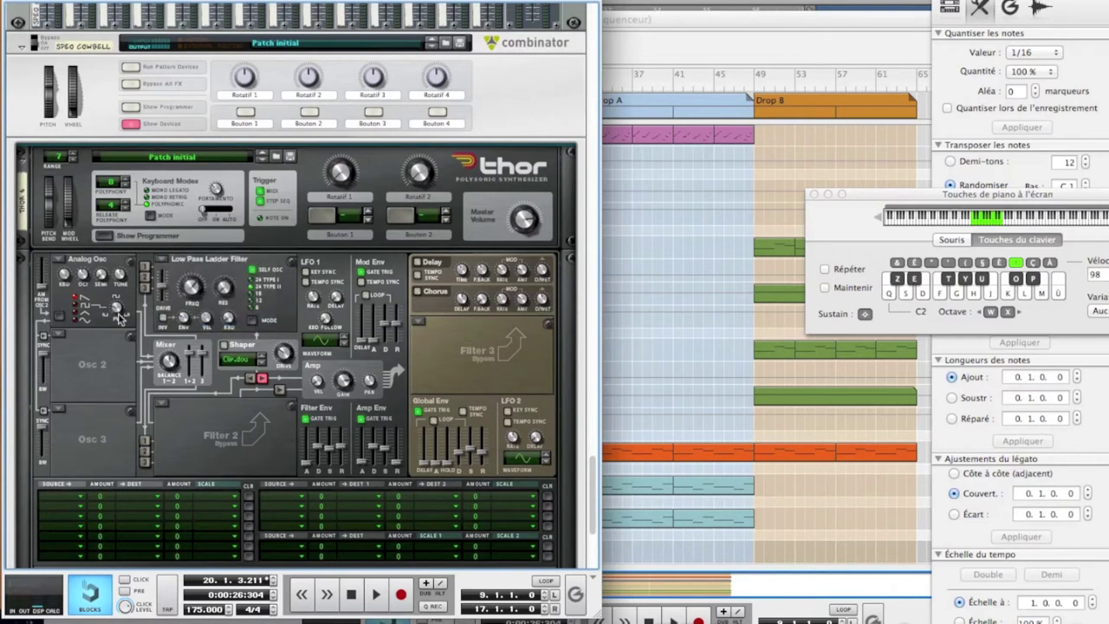
{"action": "left_click", "coordinate": [63, 263]}
{"action": "left_click", "coordinate": [99, 348]}
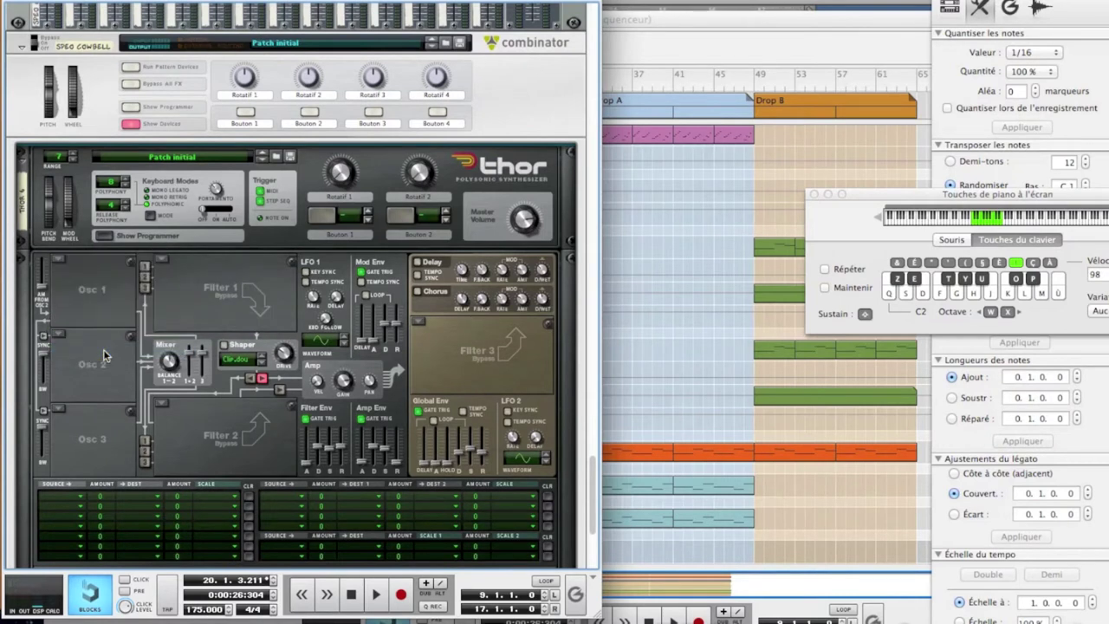
- Route Osc 2 through Filter 2 to the amp and load an FM Pair oscillator into the Osc 2 slot
{"action": "left_click", "coordinate": [279, 389]}
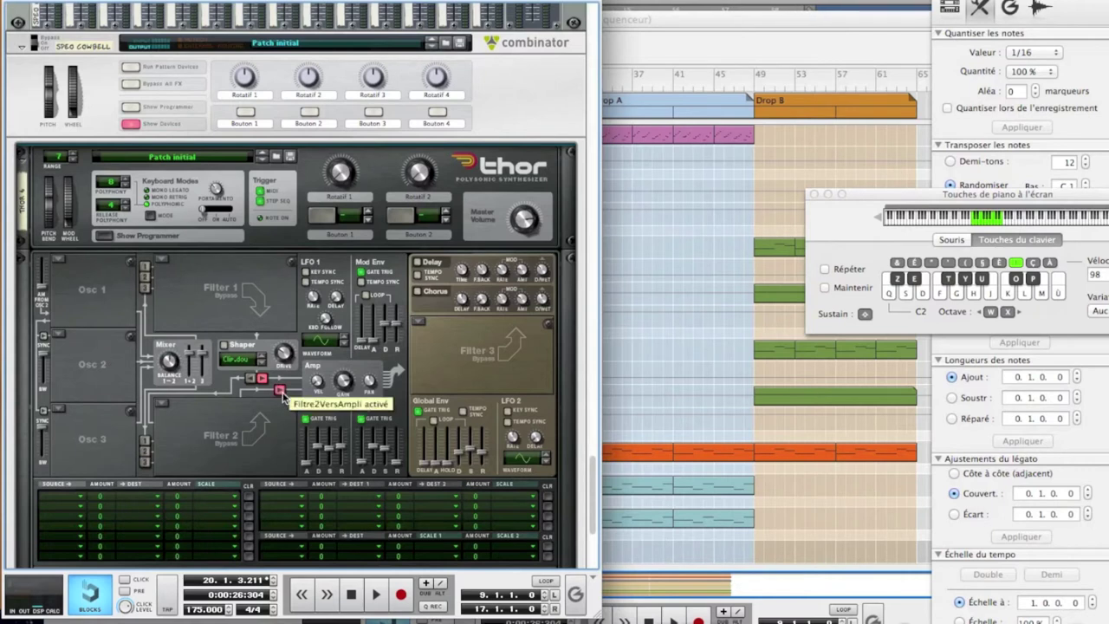
{"action": "left_click", "coordinate": [145, 452]}
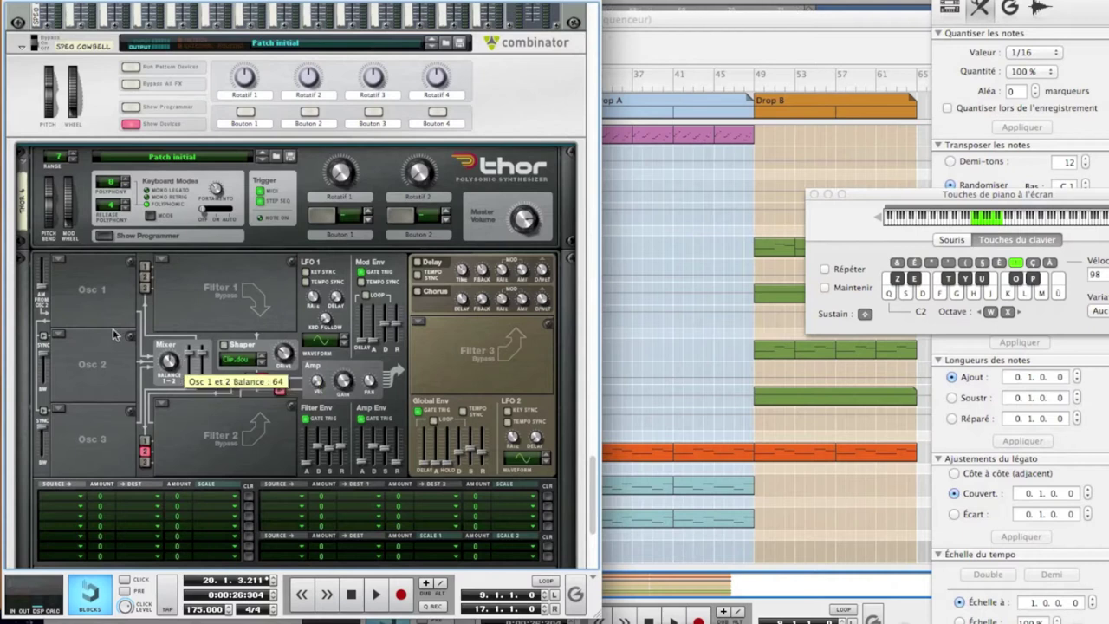
{"action": "left_click", "coordinate": [62, 335]}
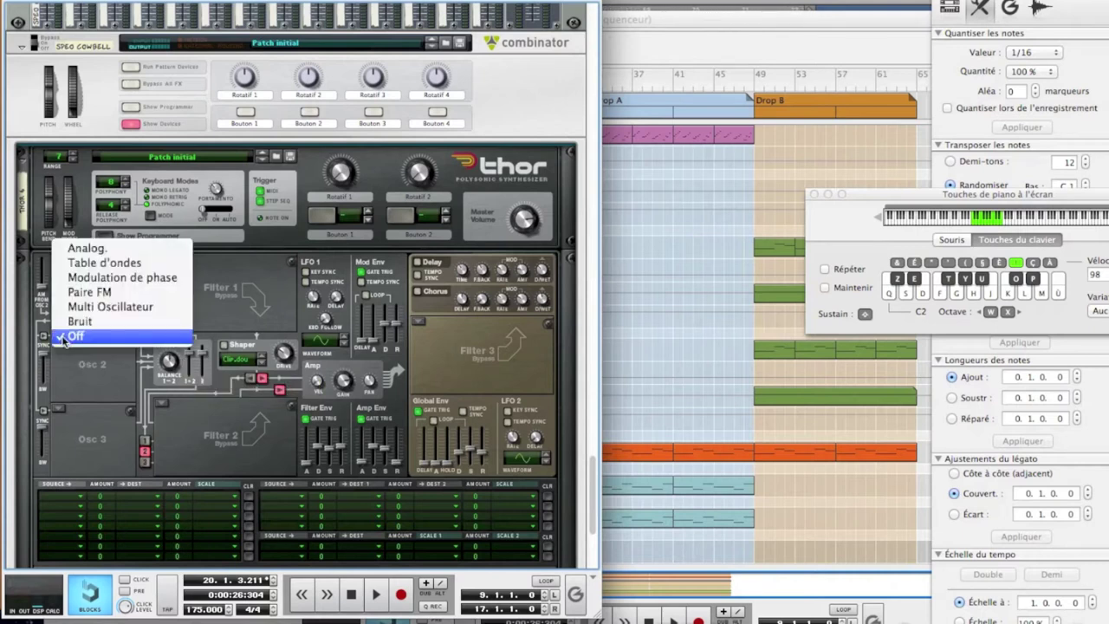
{"action": "left_click", "coordinate": [118, 291]}
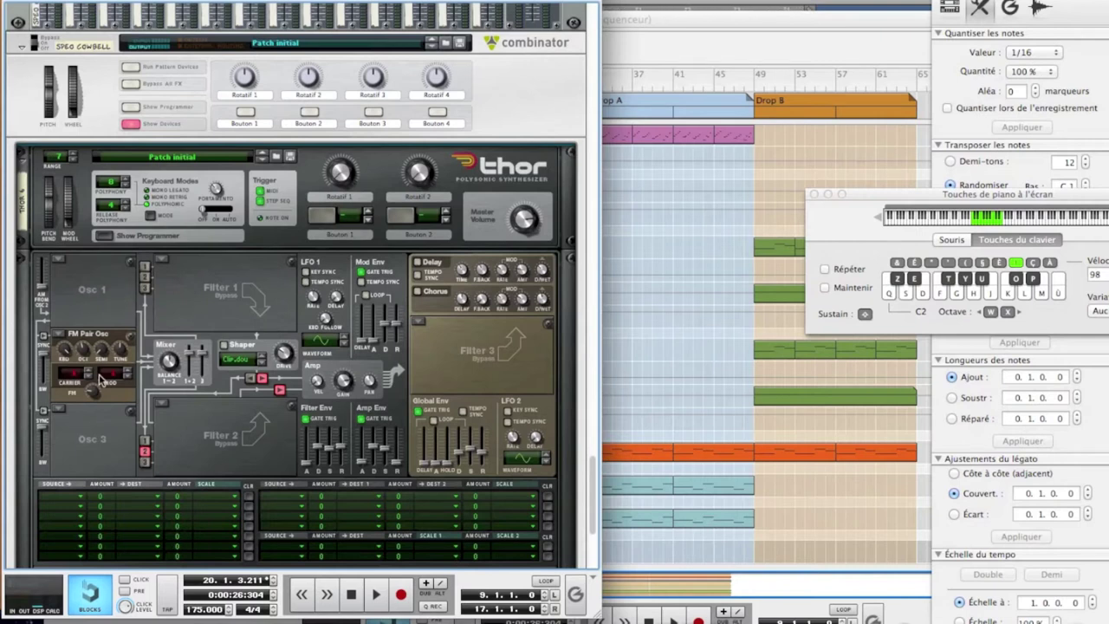
- Audition the Osc 2 sound with repeated test notes and check the Speo Cowbell track in the sequencer
{"action": "key", "text": "u"}
{"action": "key", "text": "u"}
{"action": "key", "text": "u"}
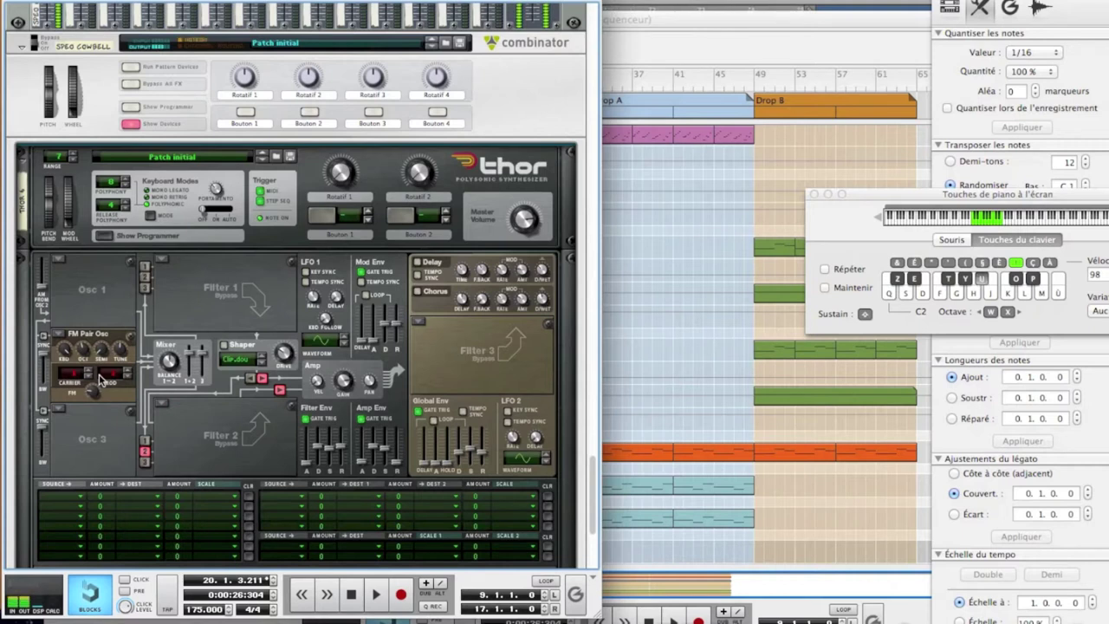
{"action": "left_click", "coordinate": [727, 429]}
{"action": "key", "text": "u"}
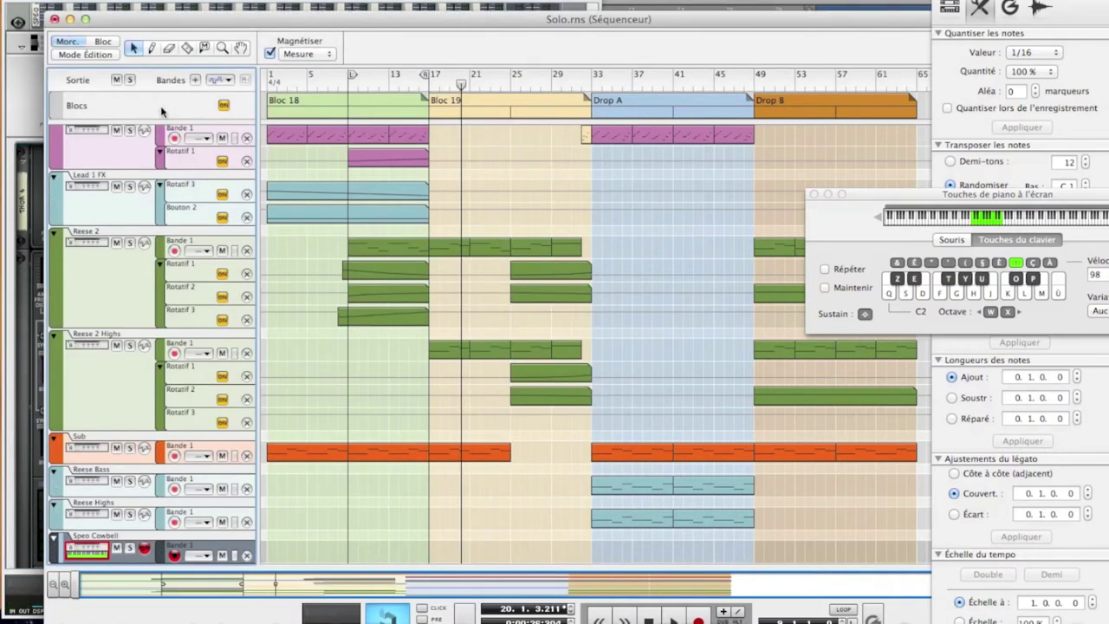
{"action": "left_click", "coordinate": [179, 119]}
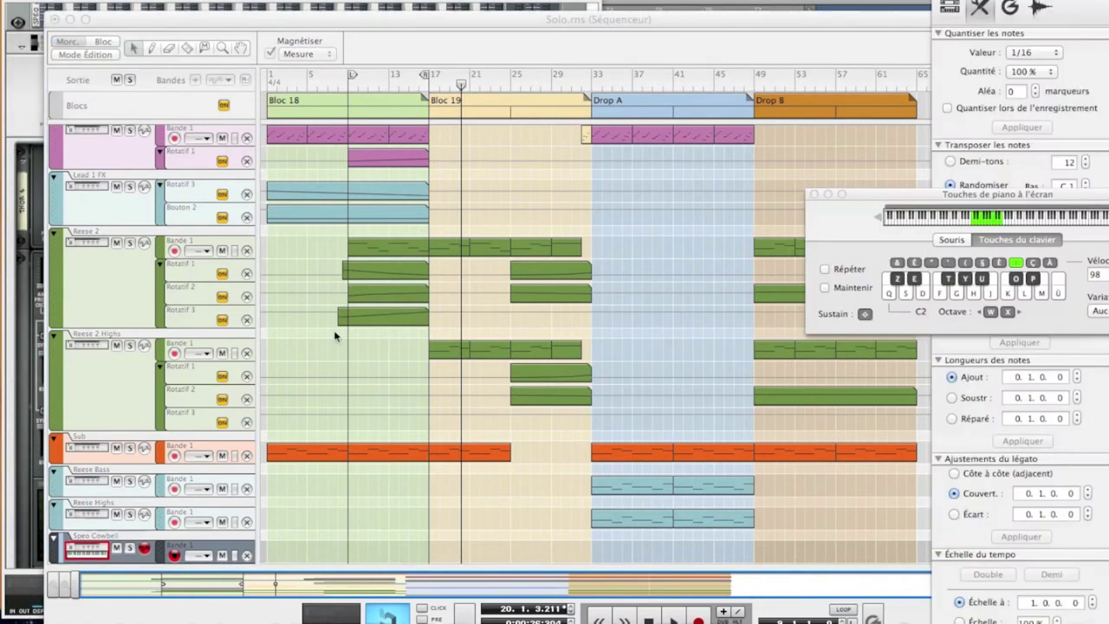
{"action": "left_click", "coordinate": [21, 128]}
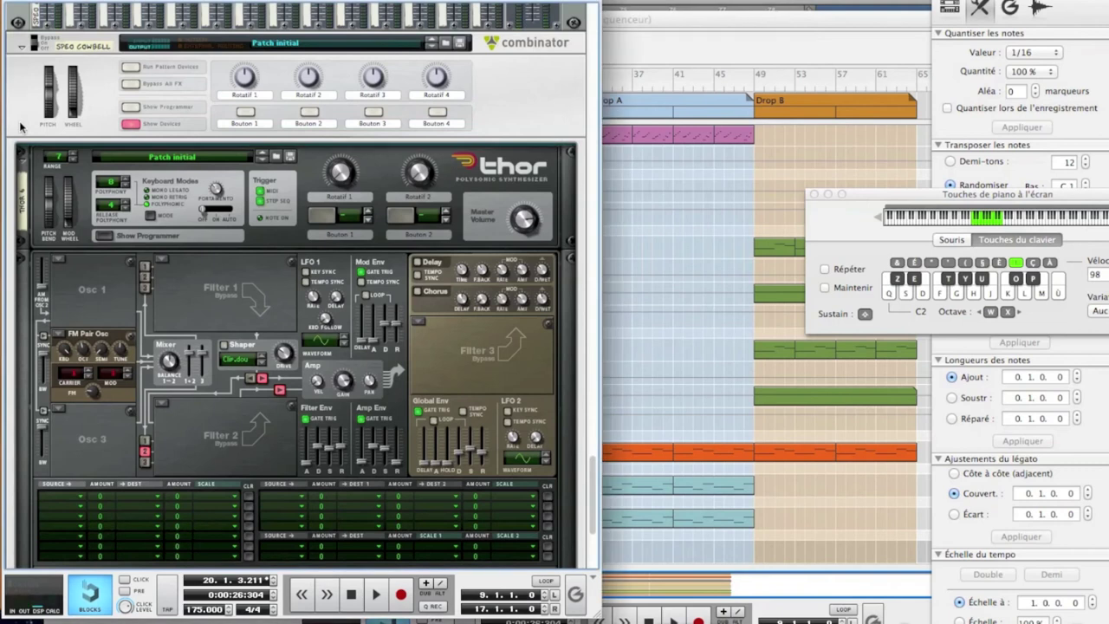
- Adjust the octave setting of Osc 2's FM Pair oscillator, playing a test note for reference
{"action": "key", "text": "u"}
{"action": "mouse_move", "coordinate": [98, 396]}
{"action": "mouse_move", "coordinate": [85, 355]}
{"action": "left_click_drag", "start_coordinate": [83, 355], "coordinate": [84, 348]}
{"action": "mouse_move", "coordinate": [96, 405]}
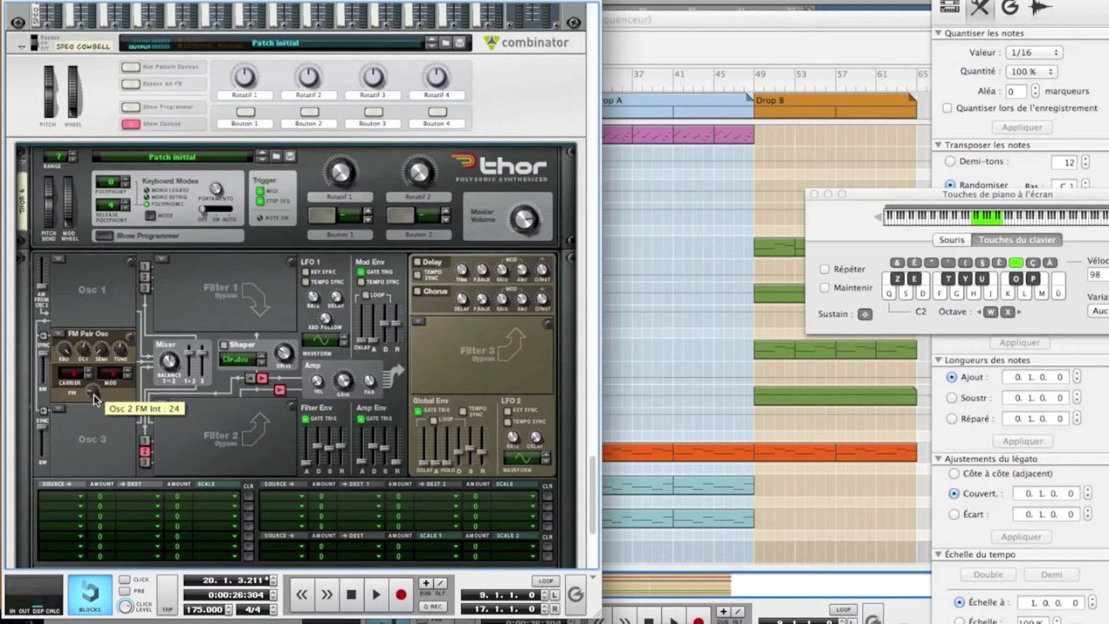
- Raise the modulator value of Osc 2's FM Pair oscillator in stages, playing test notes to compare the tone
{"action": "key", "text": "u"}
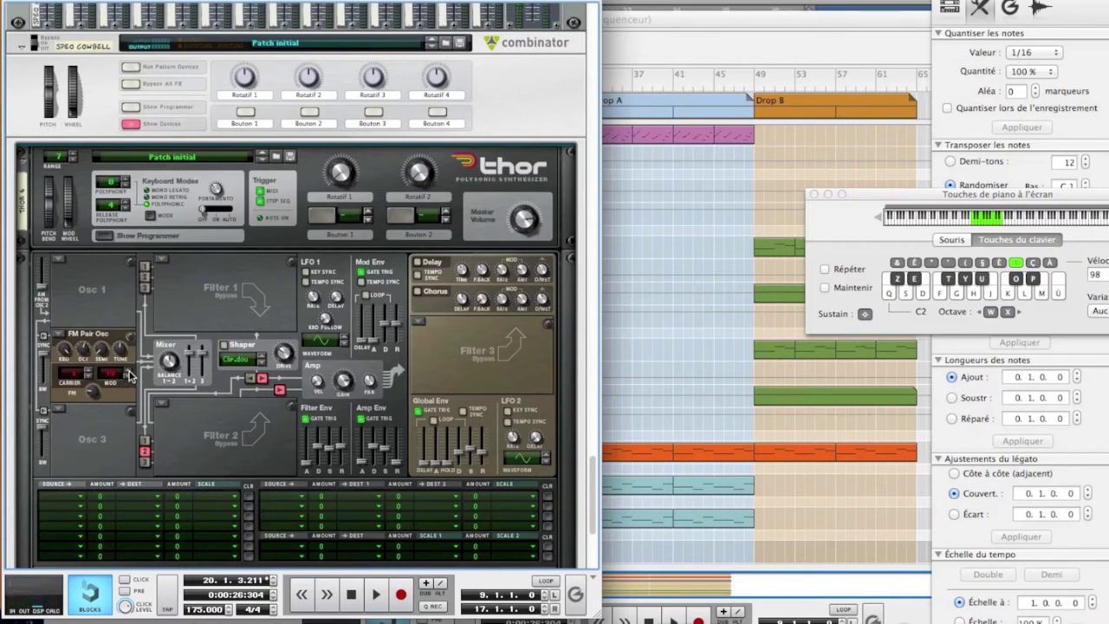
{"action": "key", "text": "u"}
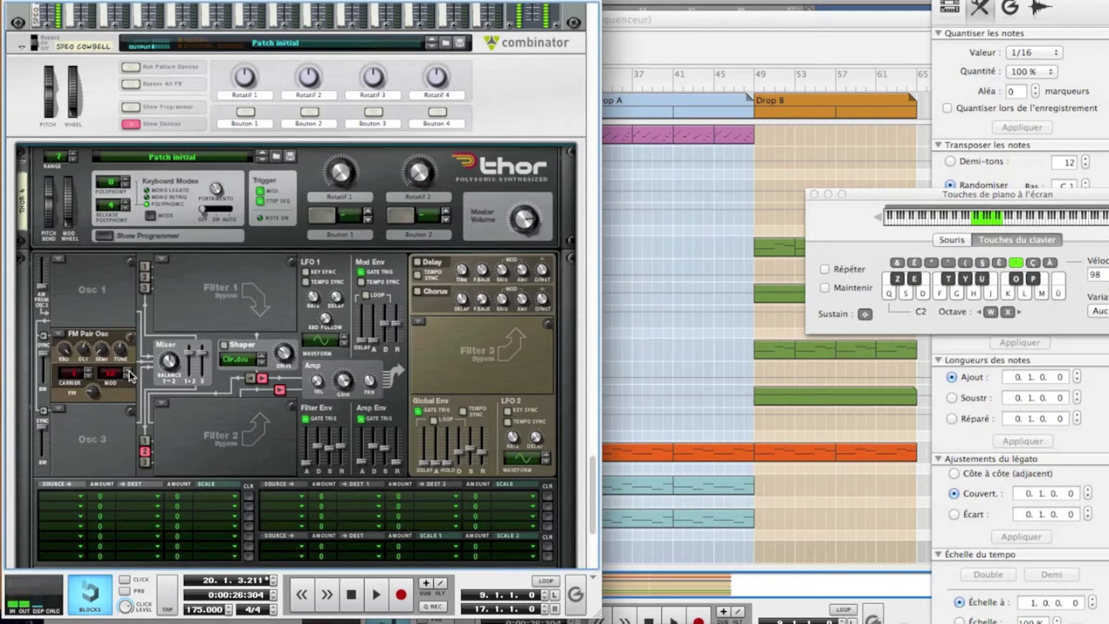
{"action": "key", "text": "u"}
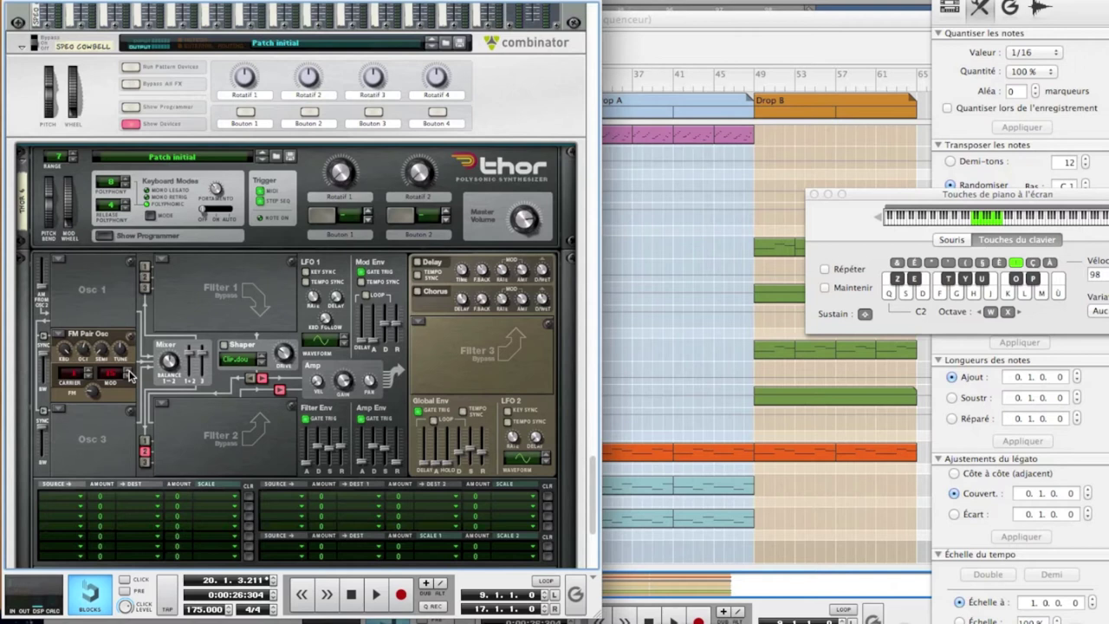
{"action": "key", "text": "u"}
{"action": "key", "text": "u"}
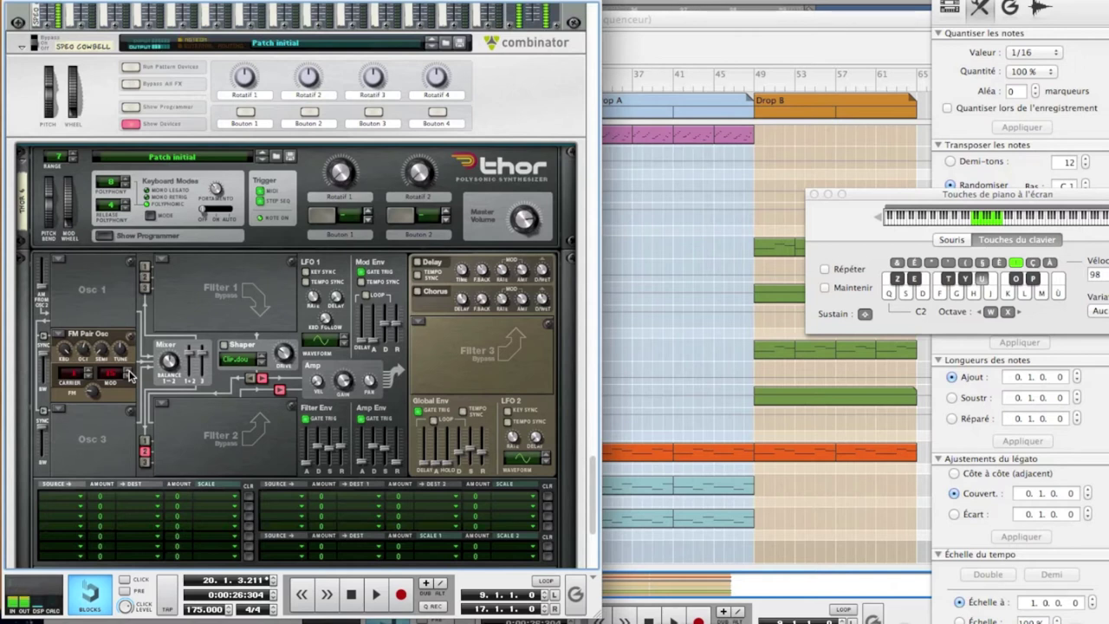
{"action": "key", "text": "u"}
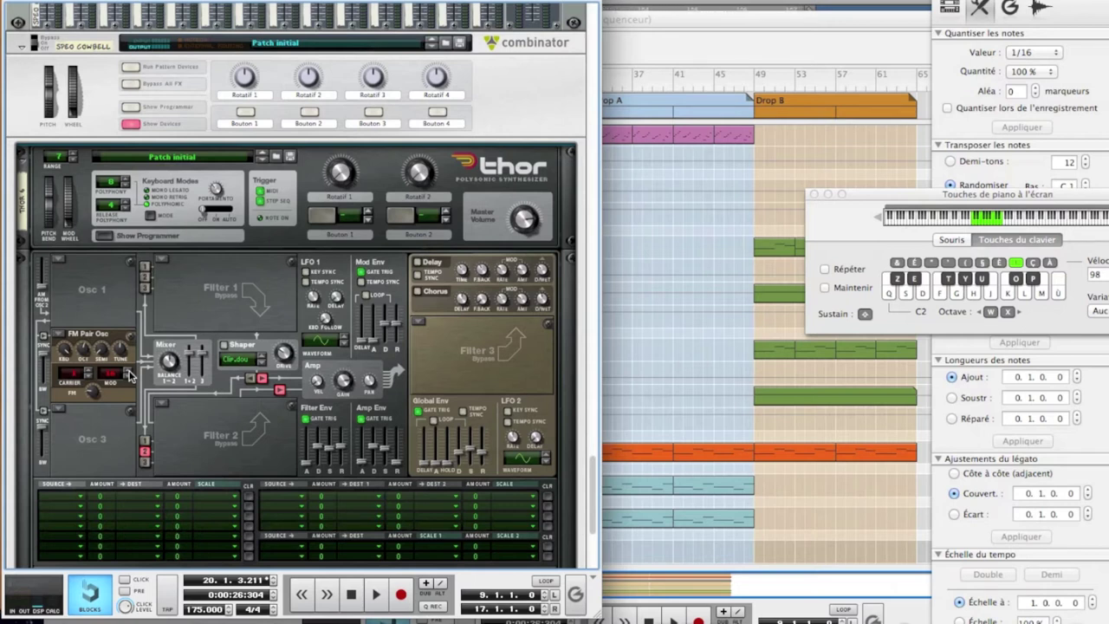
- Load an FM Pair oscillator into the Osc 3 slot and raise its modulator value
{"action": "left_click", "coordinate": [70, 405]}
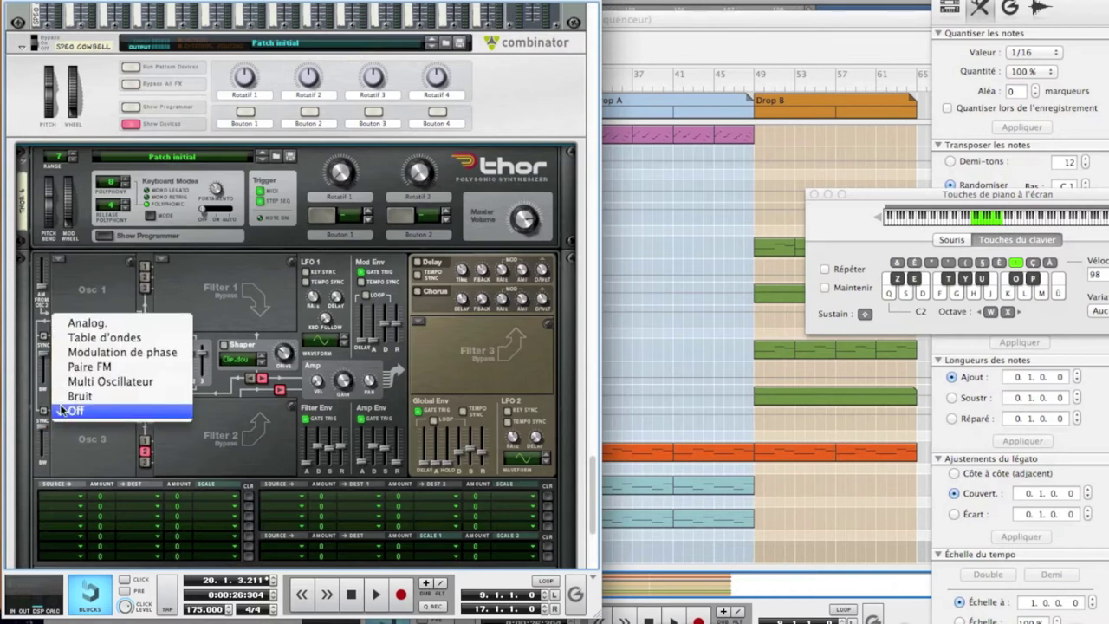
{"action": "left_click", "coordinate": [89, 369]}
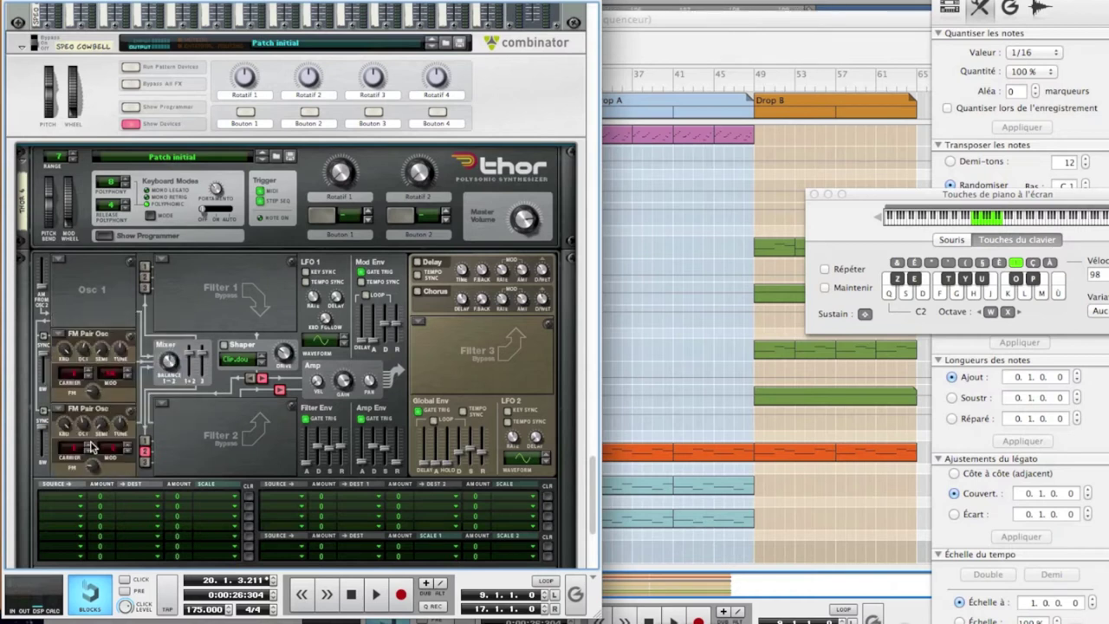
{"action": "left_click", "coordinate": [126, 448]}
{"action": "left_click", "coordinate": [126, 449]}
{"action": "left_click", "coordinate": [125, 448]}
{"action": "left_click", "coordinate": [125, 449]}
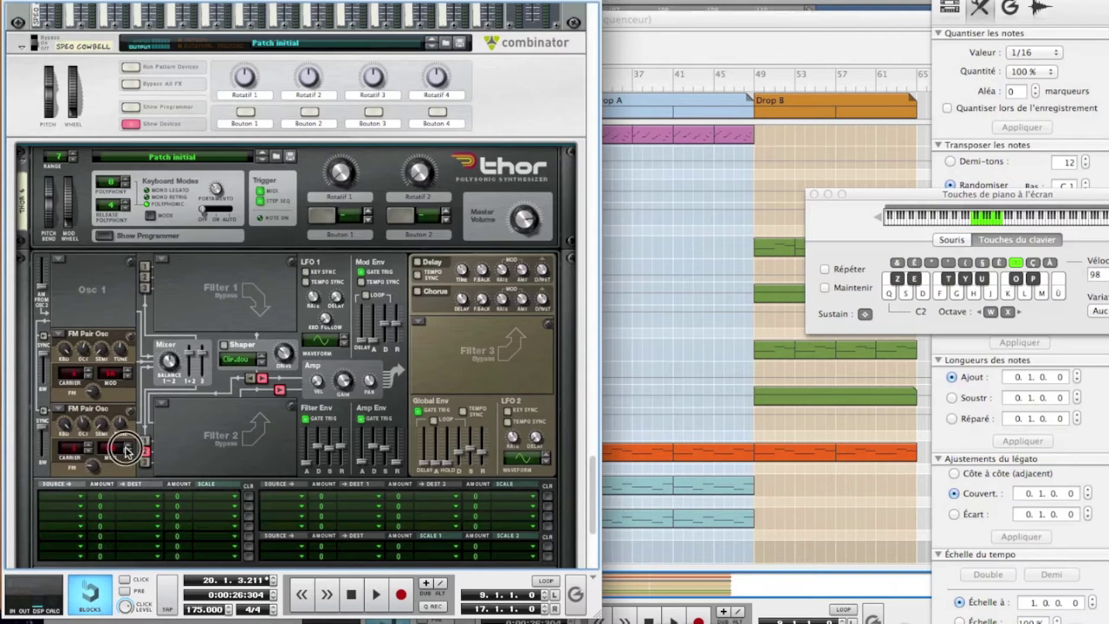
- Route Osc 3 to Filter 2 and audition both FM Pair oscillators together with test notes
{"action": "key", "text": "u"}
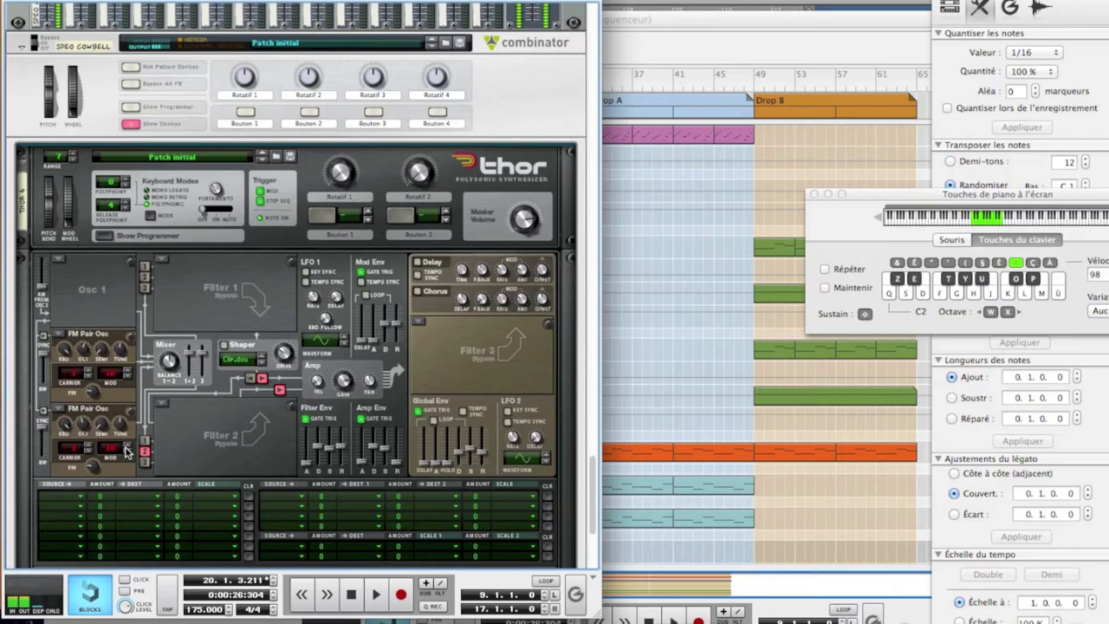
{"action": "key", "text": "u"}
{"action": "left_click", "coordinate": [126, 449]}
{"action": "key", "text": "u"}
{"action": "key", "text": "u"}
{"action": "key", "text": "u"}
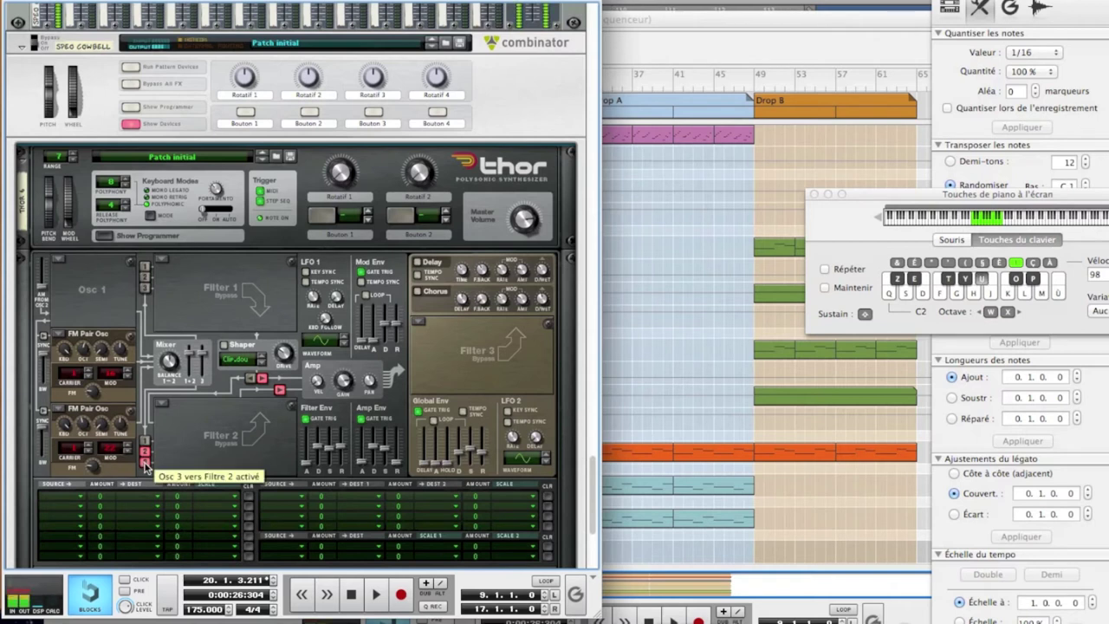
- Raise Osc 3's modulator value further while playing test notes to compare the tone
{"action": "left_click", "coordinate": [127, 450]}
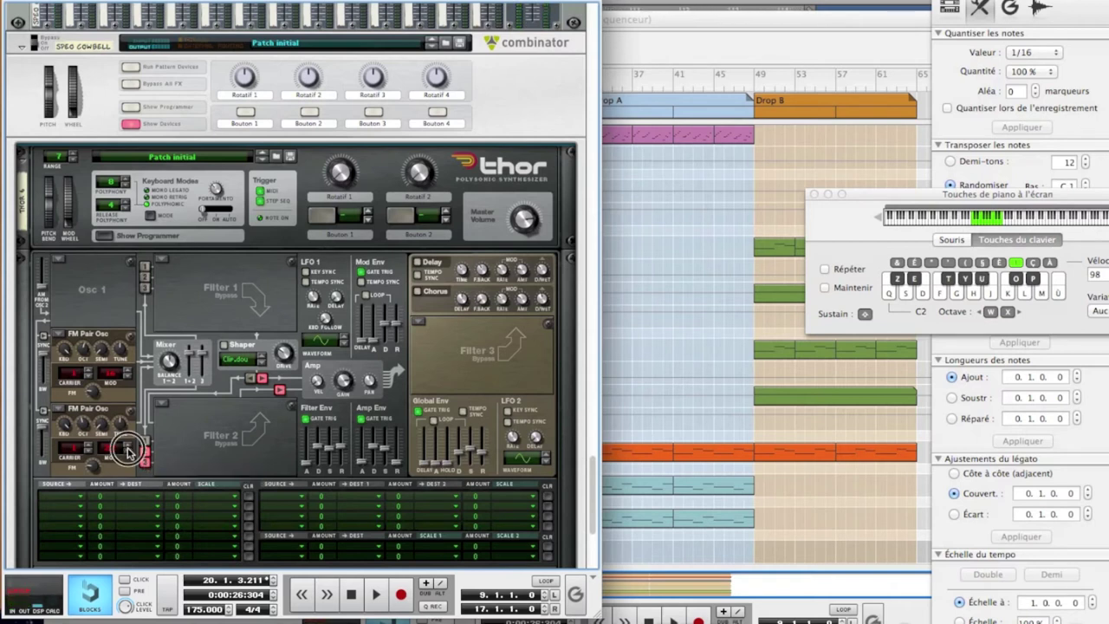
{"action": "key", "text": "u"}
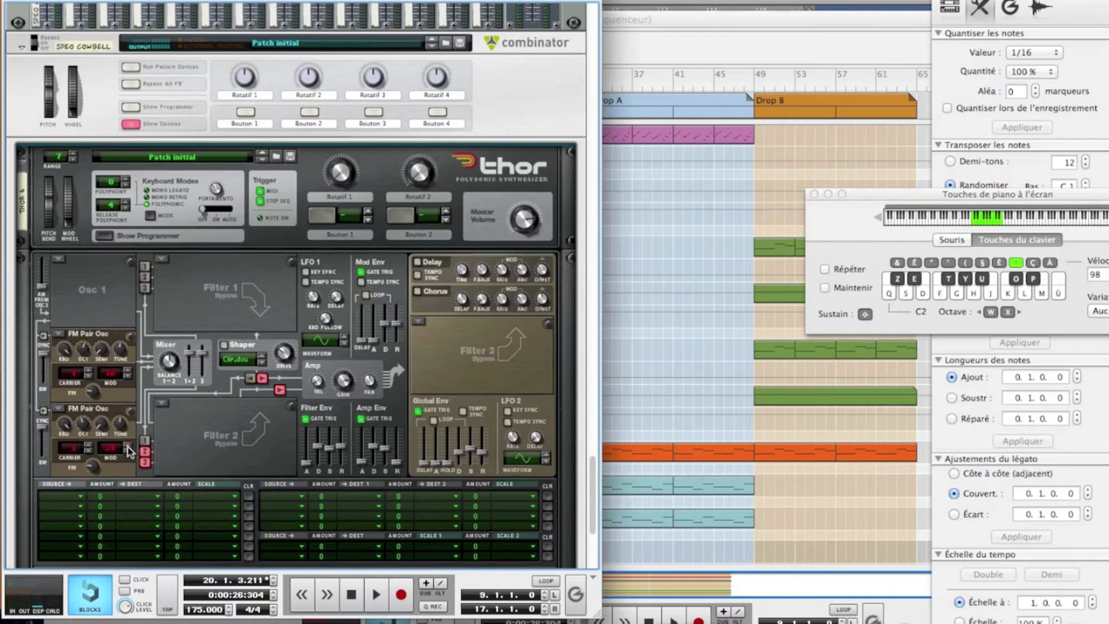
{"action": "key", "text": "u"}
{"action": "key", "text": "u"}
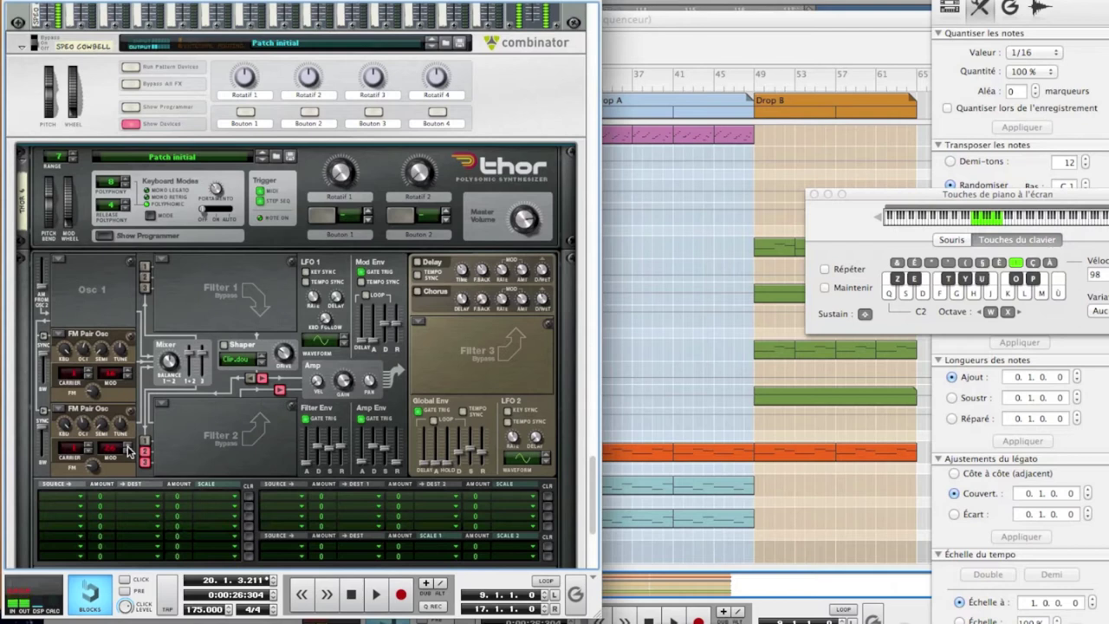
{"action": "key", "text": "u"}
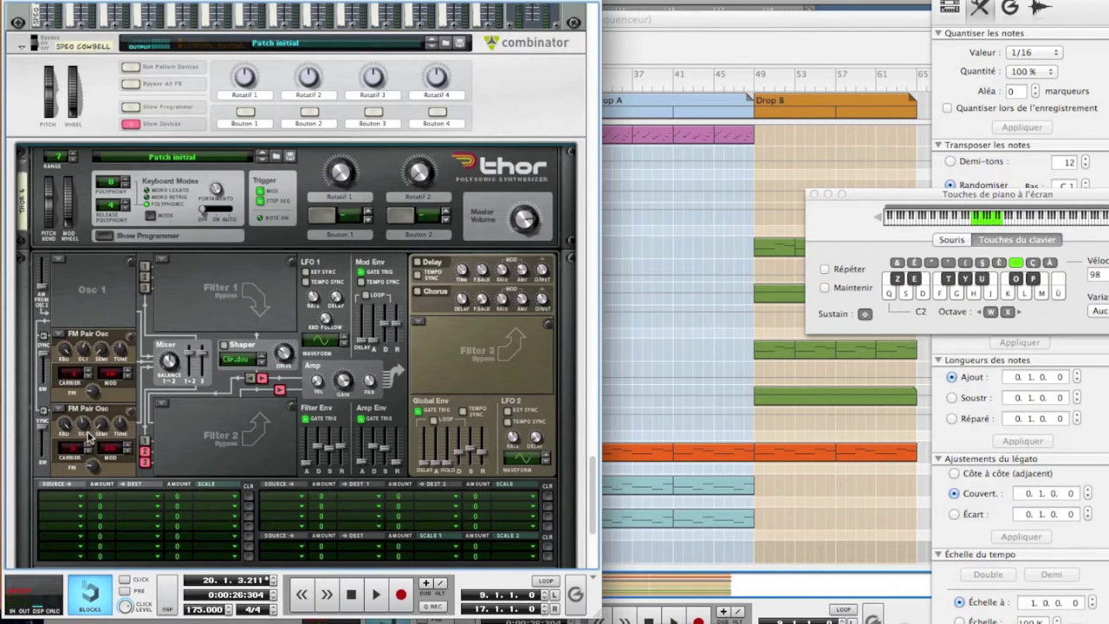
- Adjust the carrier value and FM intensity of Osc 3's FM Pair oscillator, playing test notes to compare the tone
{"action": "left_click", "coordinate": [83, 428]}
{"action": "key", "text": "u"}
{"action": "key", "text": "u"}
{"action": "key", "text": "u"}
{"action": "key", "text": "u"}
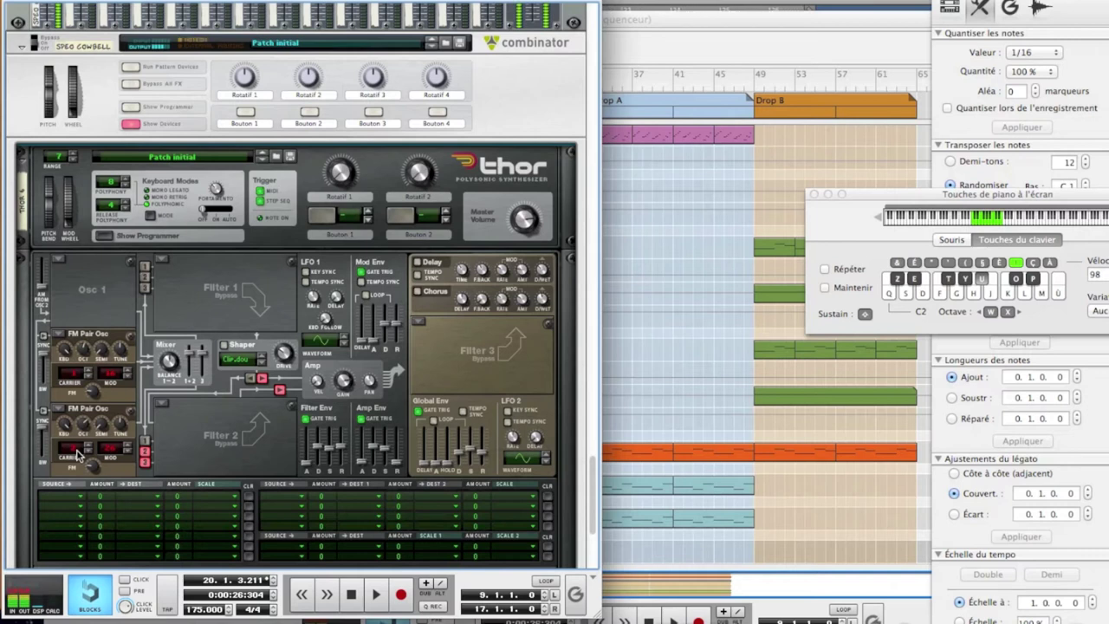
{"action": "key", "text": "u"}
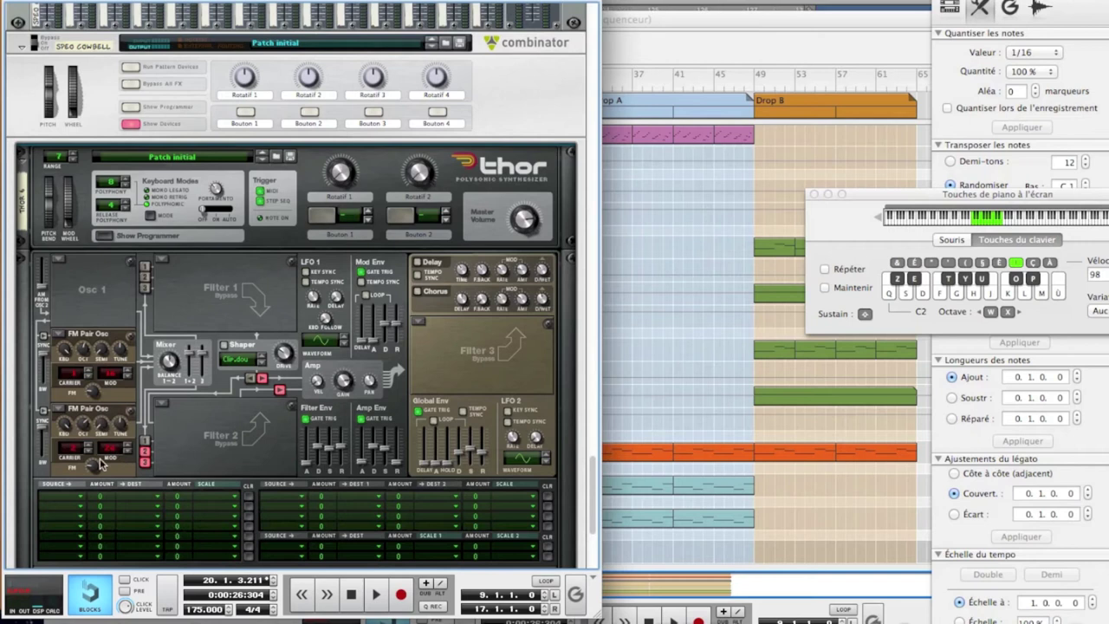
{"action": "mouse_move", "coordinate": [90, 470]}
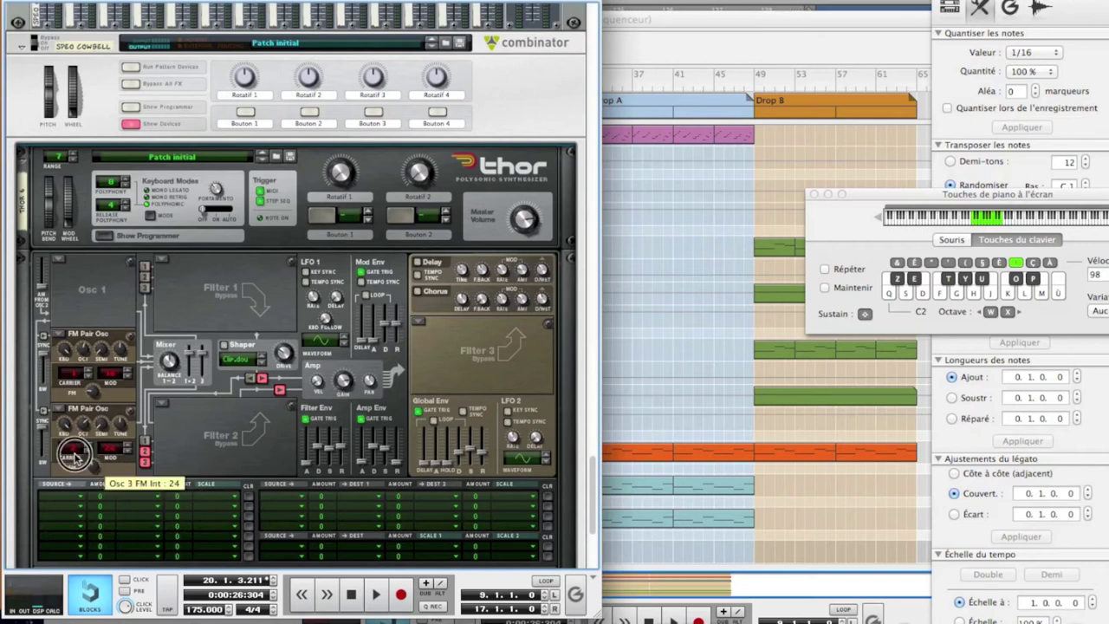
{"action": "key", "text": "u"}
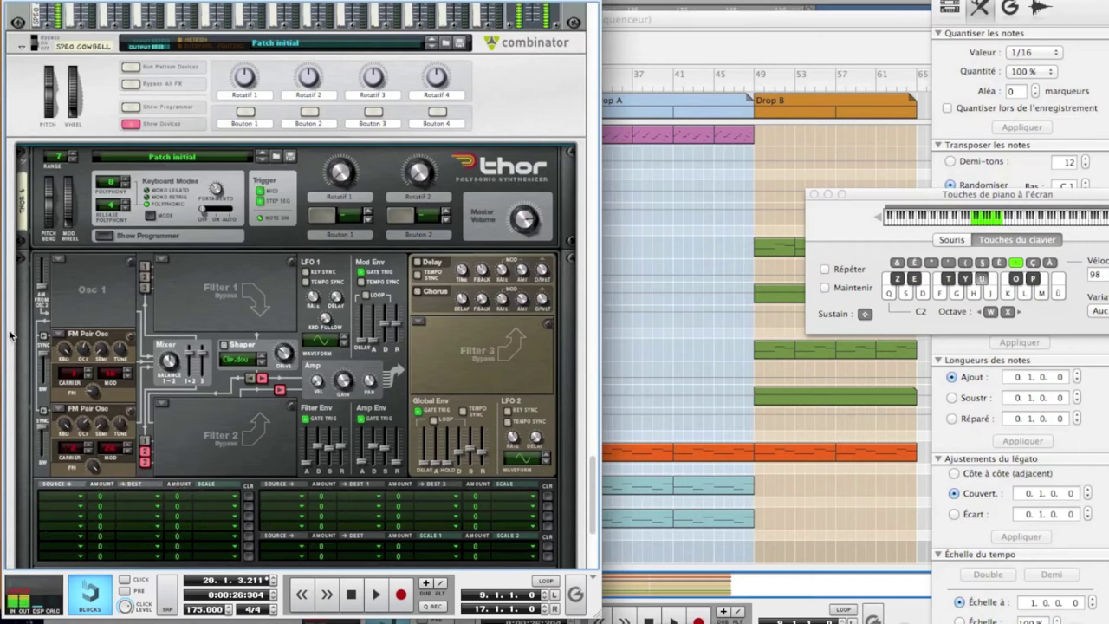
- Adjust the KBD tracking of the Osc 2 and Osc 3 FM Pair oscillators and audition the result with repeated notes
{"action": "left_click_drag", "start_coordinate": [65, 363], "coordinate": [60, 360]}
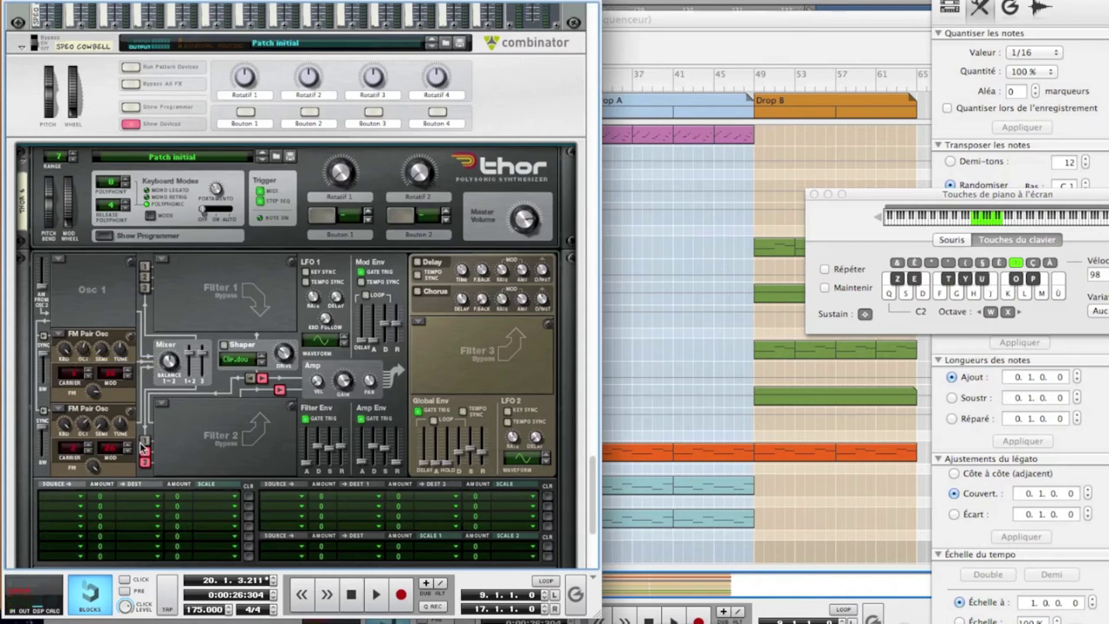
{"action": "left_click_drag", "start_coordinate": [60, 417], "coordinate": [47, 395]}
{"action": "key", "text": "u"}
{"action": "key", "text": "u"}
{"action": "key", "text": "u"}
{"action": "key", "text": "u"}
{"action": "key", "text": "u"}
{"action": "key", "text": "u"}
{"action": "key", "text": "u"}
- Load a Noise oscillator into the Osc 1 slot in Color mode and adjust its noise color amount
{"action": "left_click", "coordinate": [59, 260]}
{"action": "left_click", "coordinate": [80, 246]}
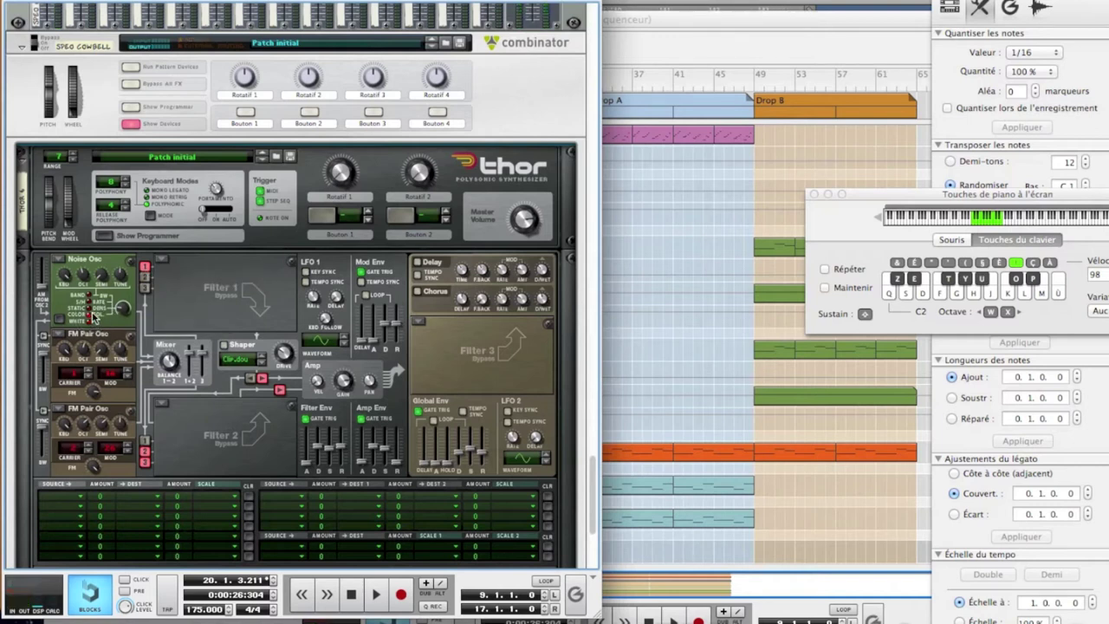
{"action": "left_click_drag", "start_coordinate": [123, 307], "coordinate": [106, 286]}
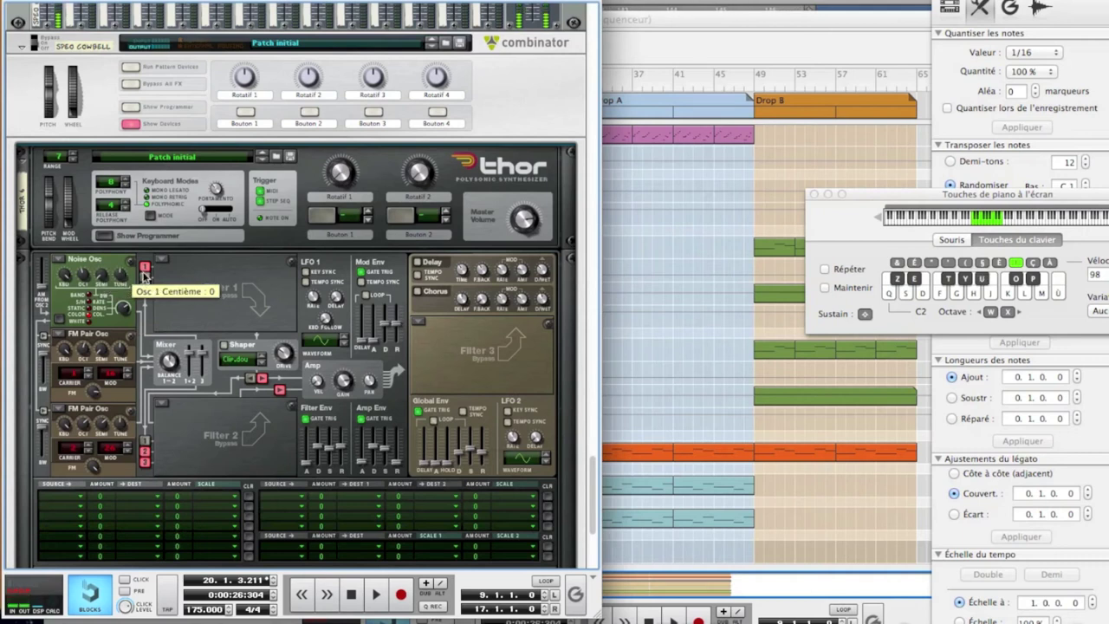
- Load Low Pass Ladder filters into the Filter 1 and Filter 2 slots and open Filter 1's frequency to 21.6 kHz
{"action": "left_click", "coordinate": [163, 260]}
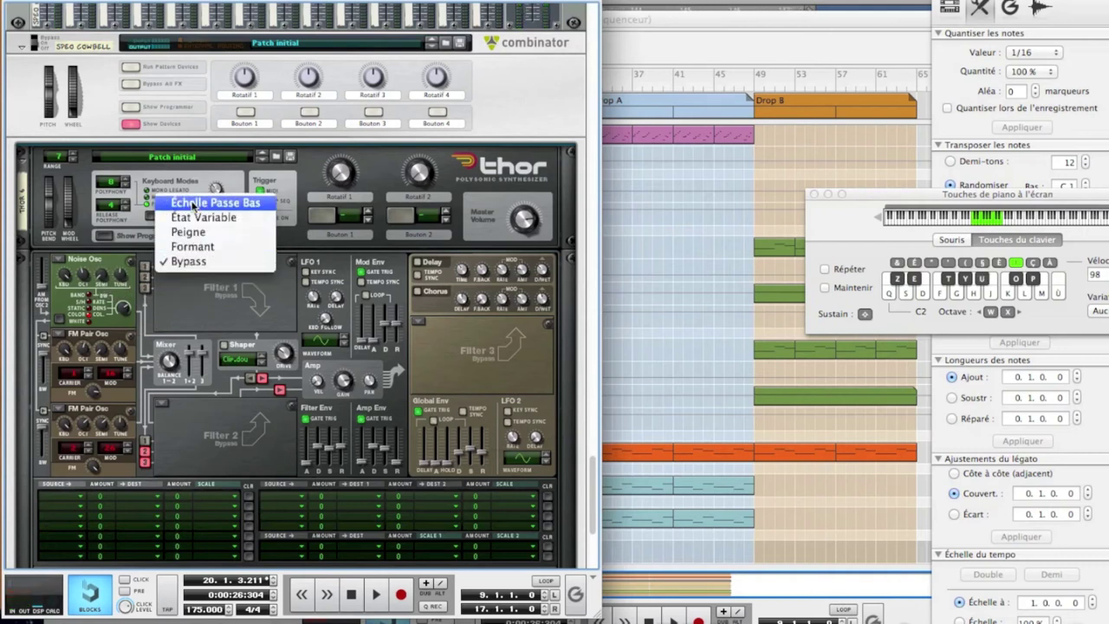
{"action": "left_click", "coordinate": [192, 206]}
{"action": "left_click", "coordinate": [159, 404]}
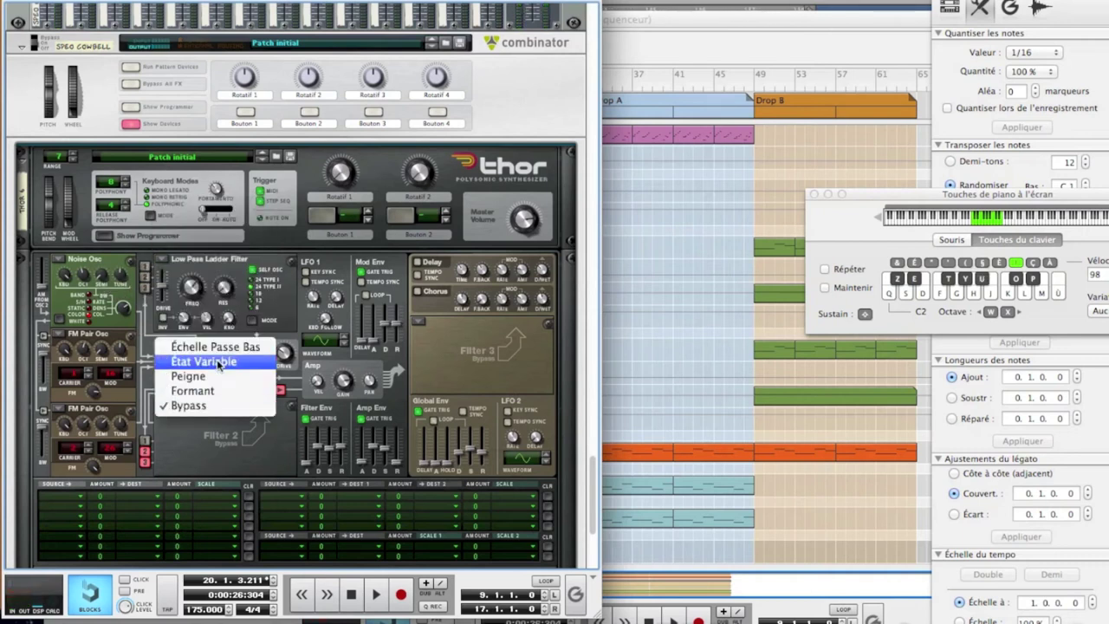
{"action": "left_click", "coordinate": [215, 350]}
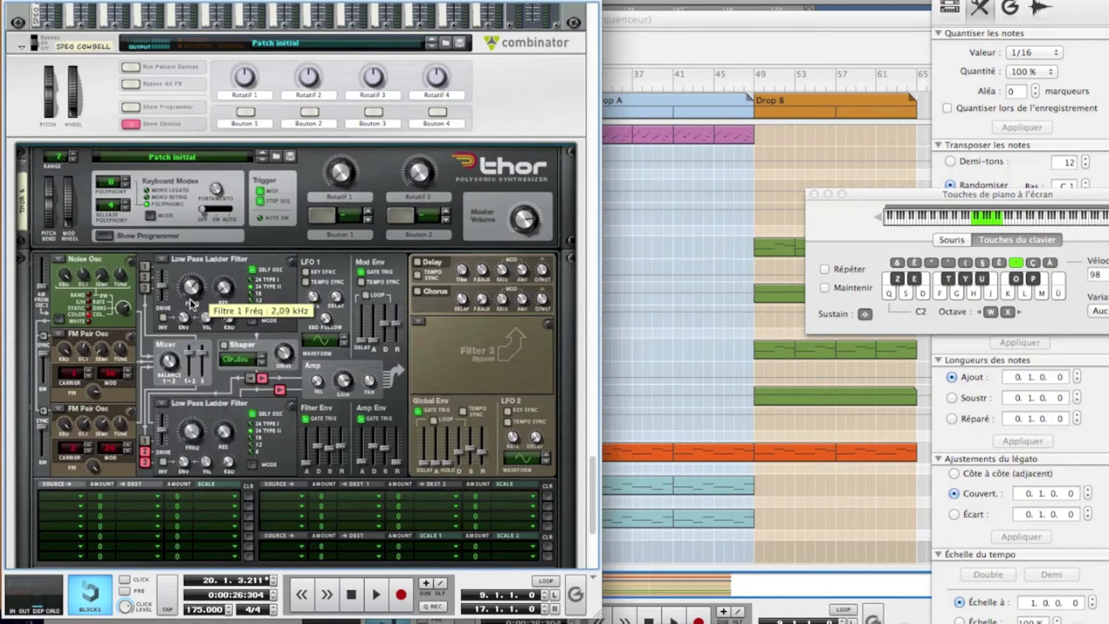
{"action": "left_click_drag", "start_coordinate": [192, 301], "coordinate": [162, 262]}
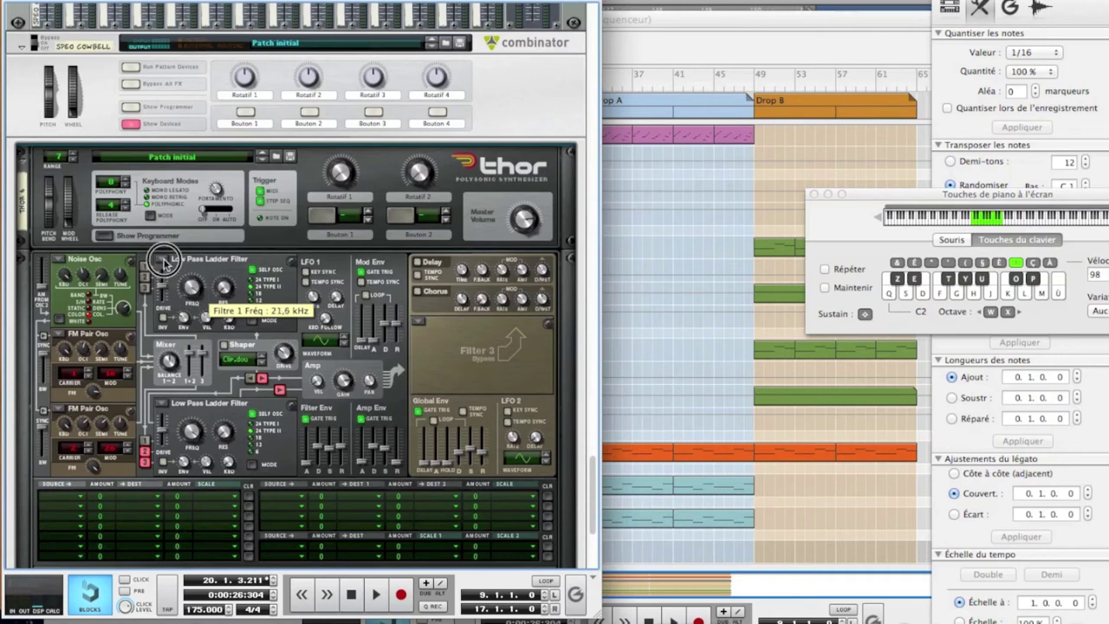
- Route Osc 1 to Filter 1's audio input in the first modulation row with an amount of 100
{"action": "left_click", "coordinate": [71, 499]}
{"action": "left_click", "coordinate": [100, 537]}
{"action": "left_click", "coordinate": [146, 497]}
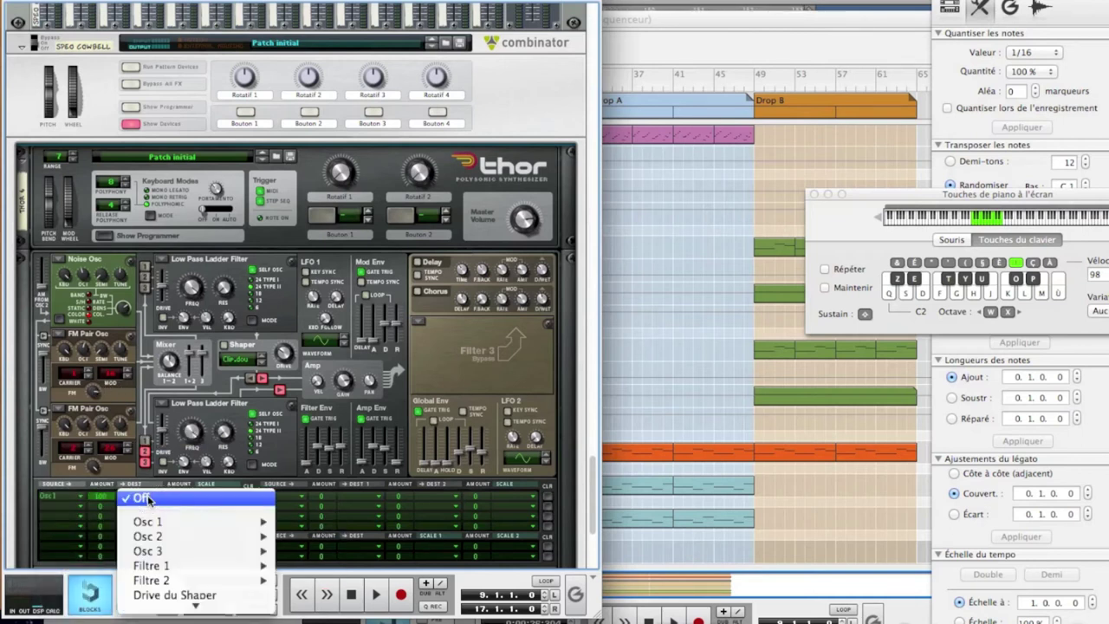
{"action": "mouse_move", "coordinate": [163, 565]}
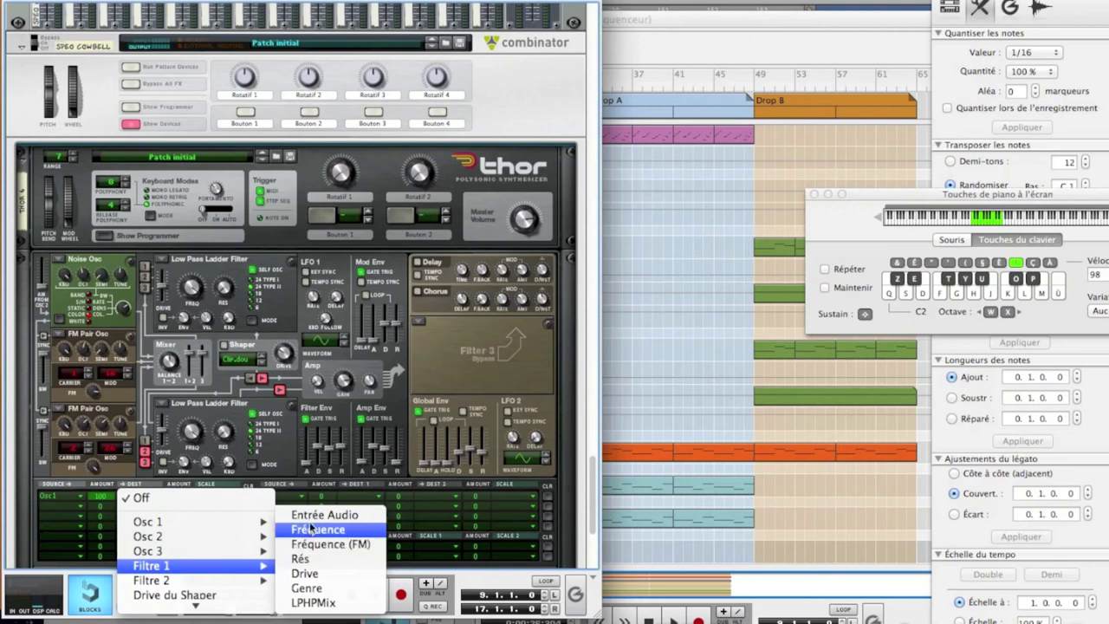
{"action": "left_click", "coordinate": [312, 515]}
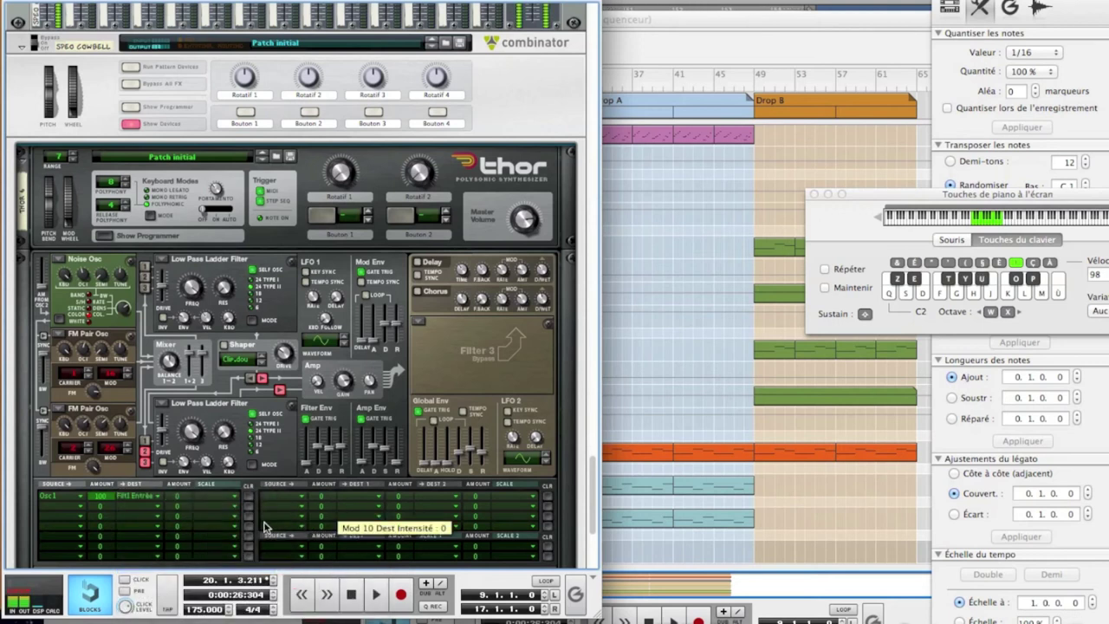
- Scale the Osc 1 routing by 100 with the mod wheel and try out the Combinator's wheel
{"action": "left_click_drag", "start_coordinate": [179, 497], "coordinate": [179, 406]}
{"action": "left_click", "coordinate": [216, 498]}
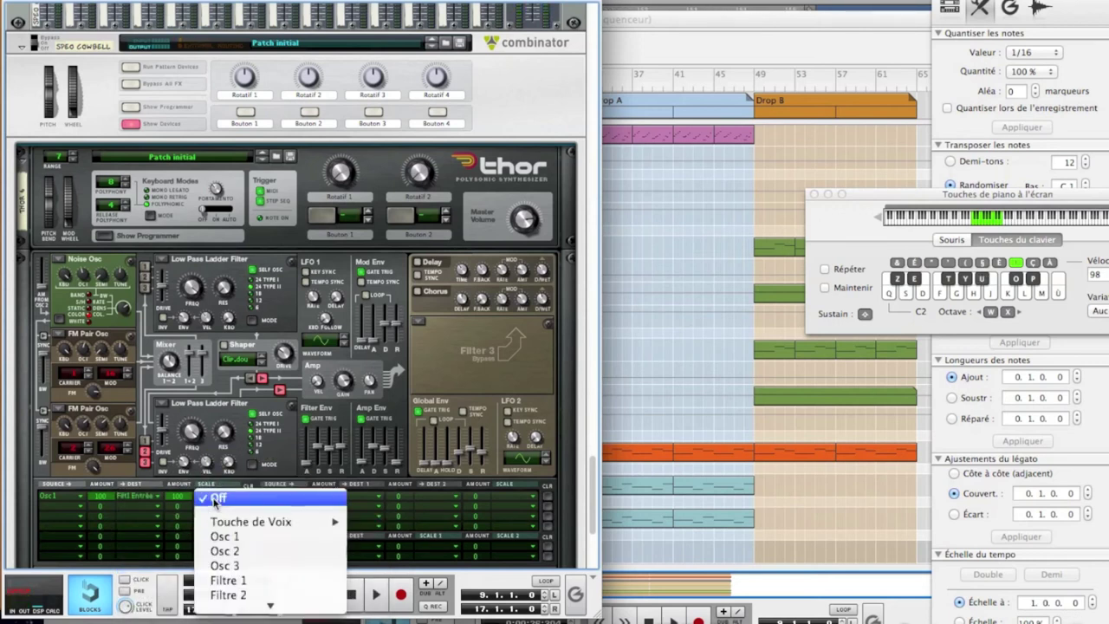
{"action": "mouse_move", "coordinate": [272, 605]}
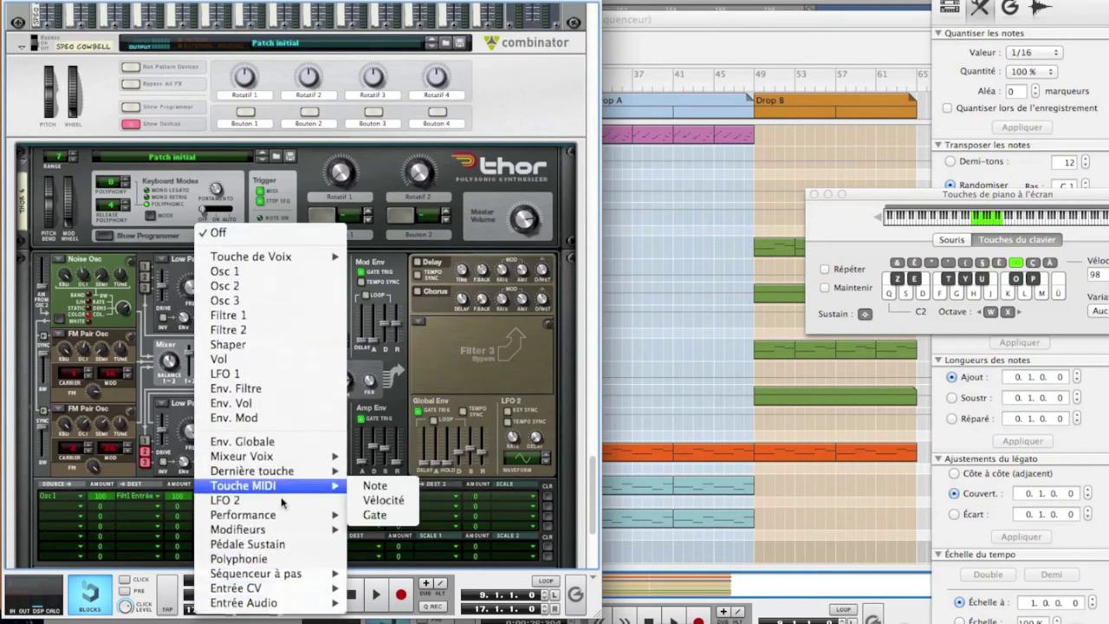
{"action": "mouse_move", "coordinate": [280, 513]}
{"action": "left_click", "coordinate": [375, 515]}
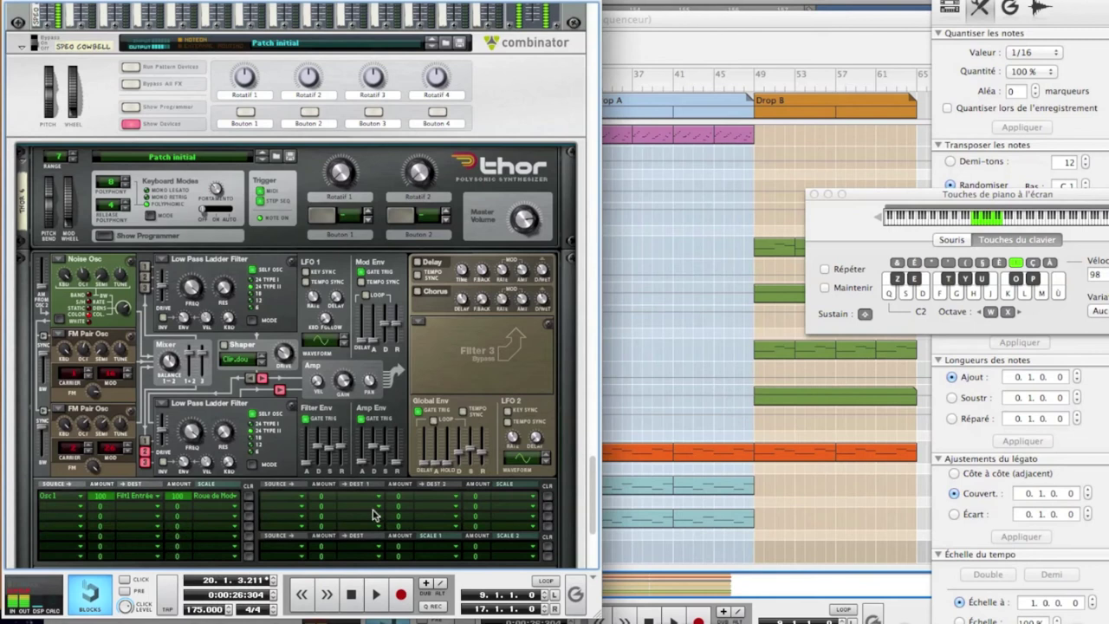
{"action": "scroll", "coordinate": [375, 515], "scroll_direction": "up", "scroll_amount": 4}
{"action": "left_click_drag", "start_coordinate": [74, 258], "coordinate": [67, 294]}
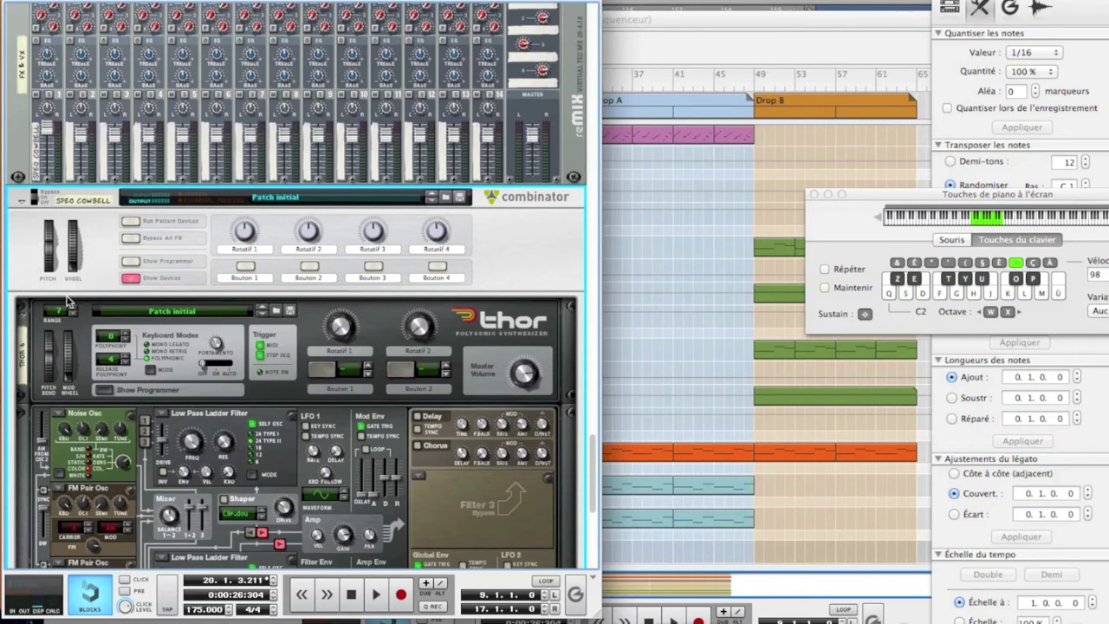
- Set the resonance of Filter 2 and Filter 1 to 22 each, playing test notes to check the sound
{"action": "scroll", "coordinate": [68, 302], "scroll_direction": "down", "scroll_amount": 5}
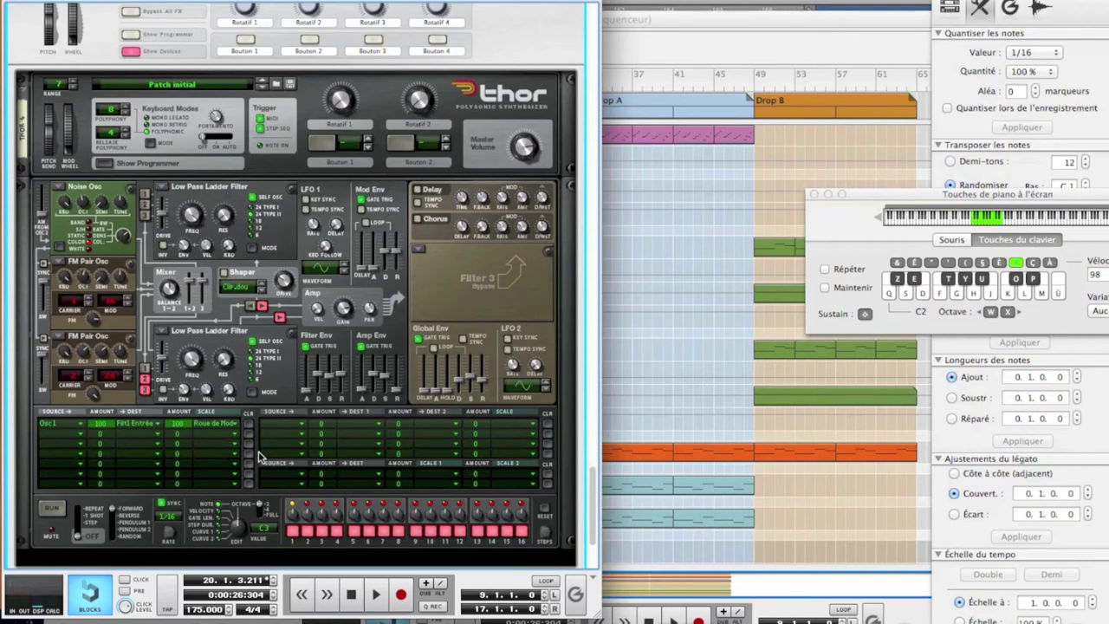
{"action": "left_click", "coordinate": [228, 358]}
{"action": "left_click_drag", "start_coordinate": [228, 358], "coordinate": [230, 358]}
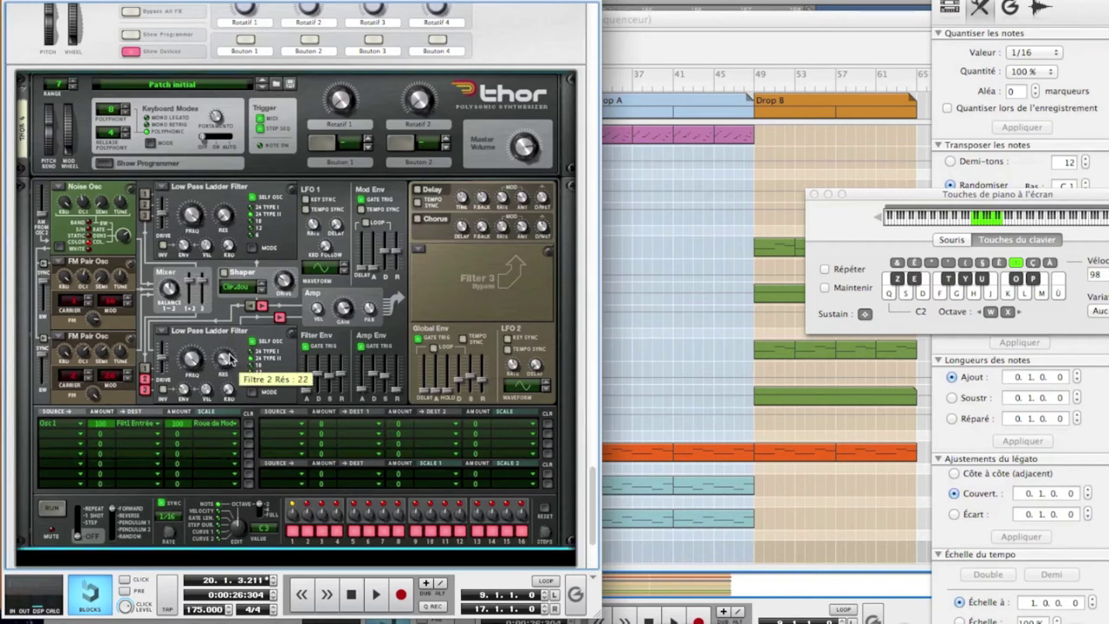
{"action": "key", "text": "u"}
{"action": "left_click_drag", "start_coordinate": [224, 219], "coordinate": [224, 215]}
{"action": "key", "text": "u"}
{"action": "key", "text": "u"}
{"action": "key", "text": "u"}
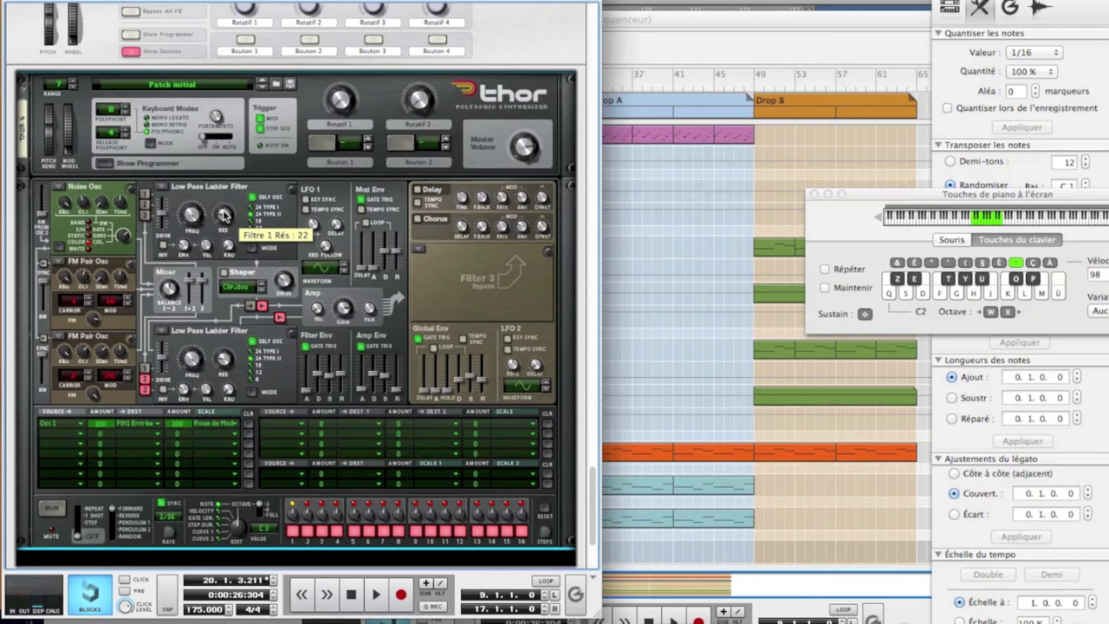
{"action": "key", "text": "u"}
{"action": "key", "text": "u"}
{"action": "key", "text": "u"}
- Route MIDI key velocity to Osc 2's FM amount in the second modulation row with an amount of 6
{"action": "left_click", "coordinate": [59, 437]}
{"action": "left_click", "coordinate": [59, 437]}
{"action": "left_click", "coordinate": [59, 437]}
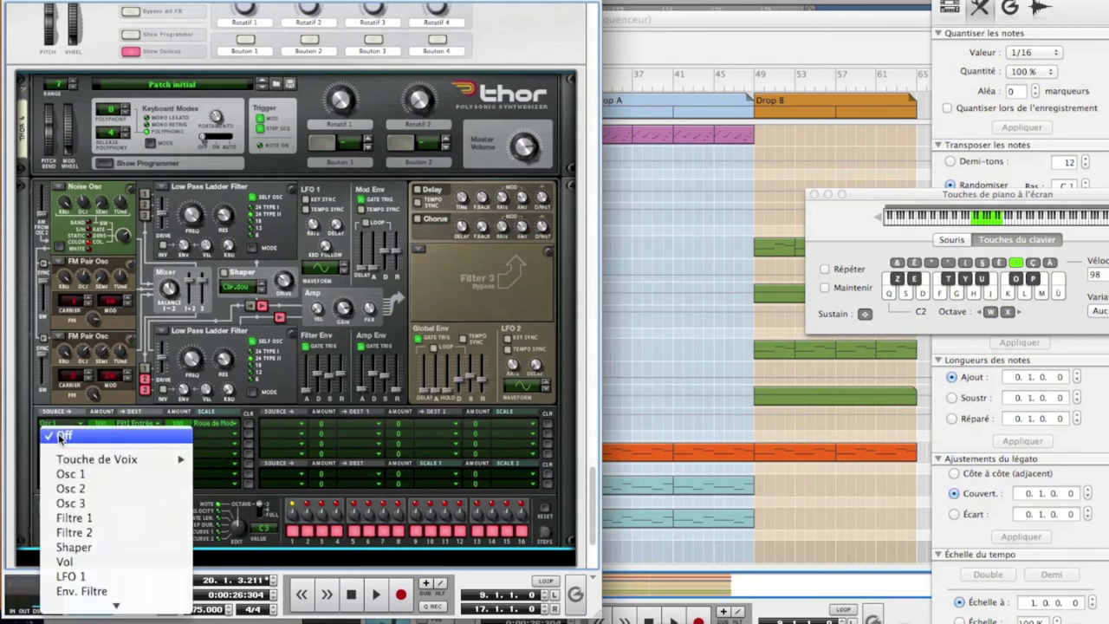
{"action": "left_click", "coordinate": [59, 443]}
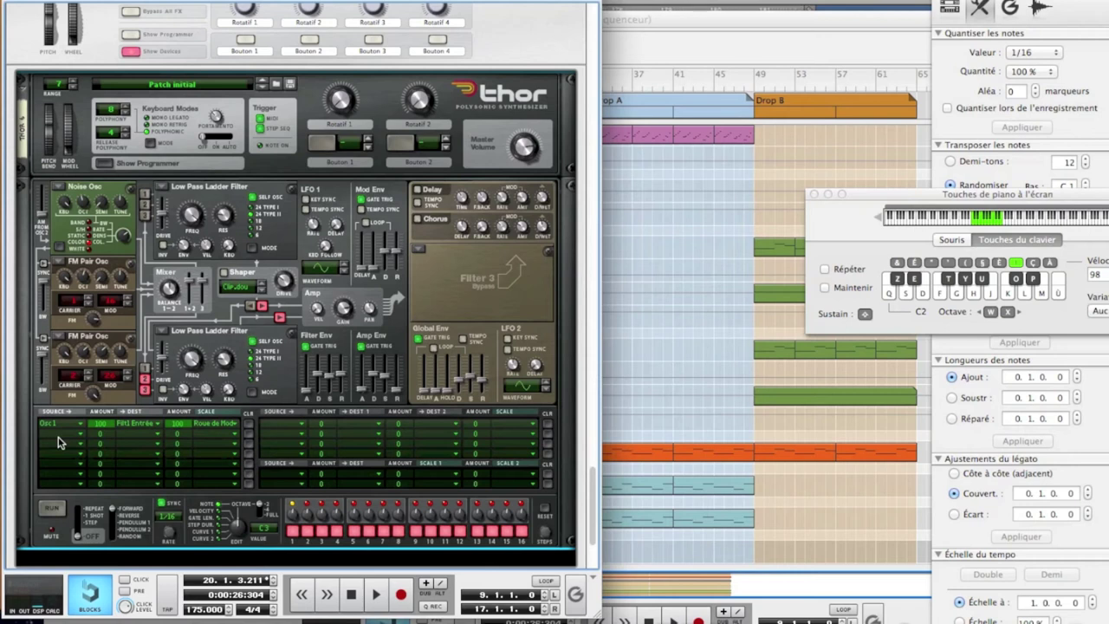
{"action": "left_click", "coordinate": [59, 442]}
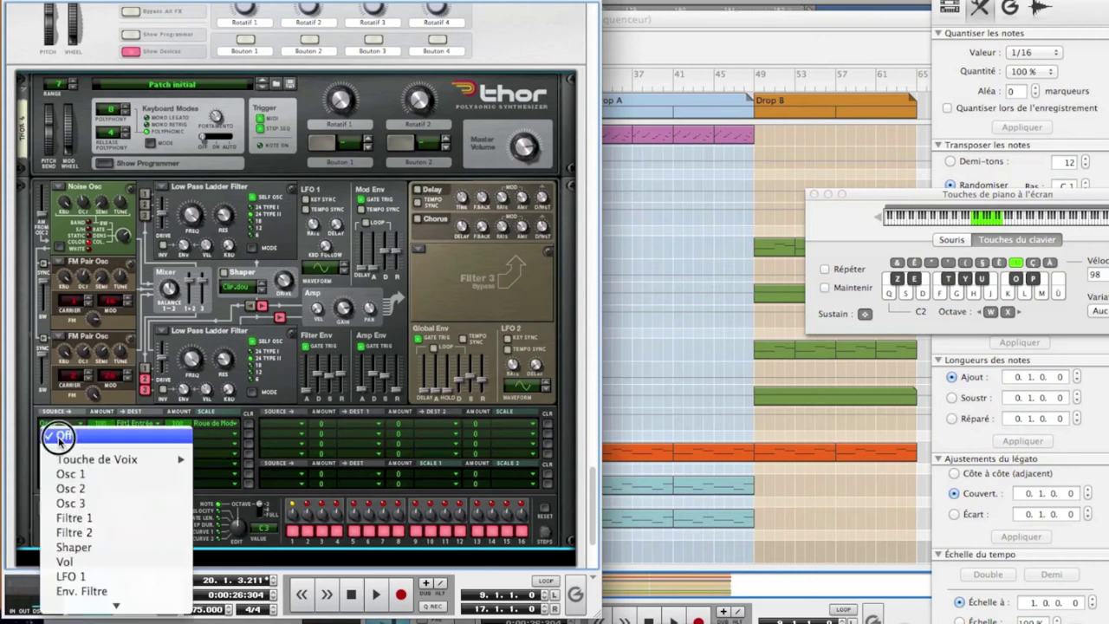
{"action": "mouse_move", "coordinate": [115, 513]}
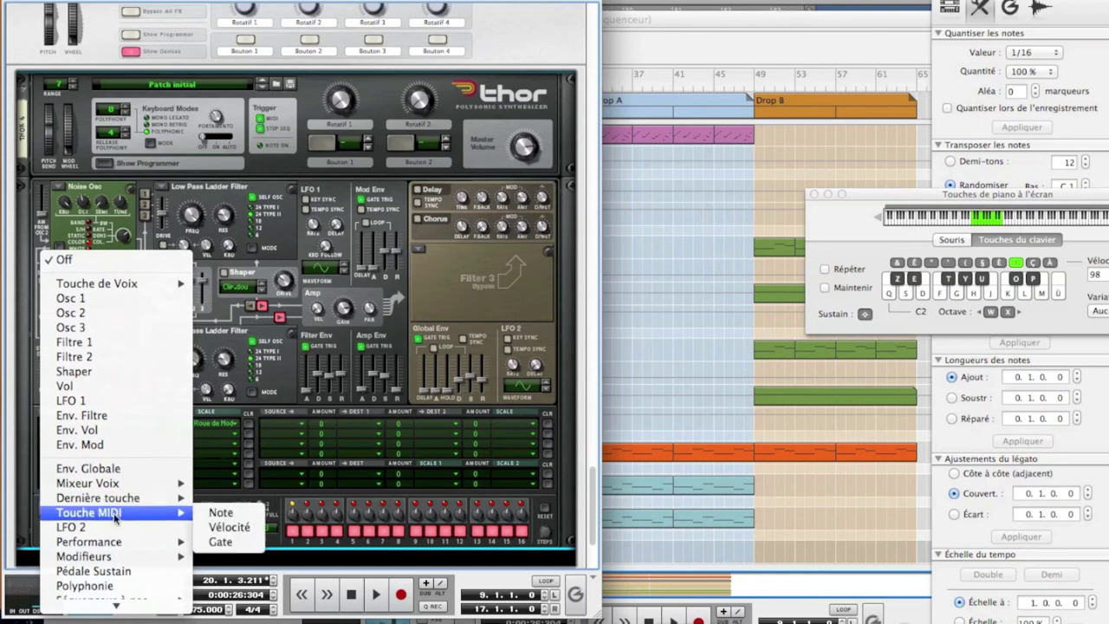
{"action": "left_click", "coordinate": [228, 527]}
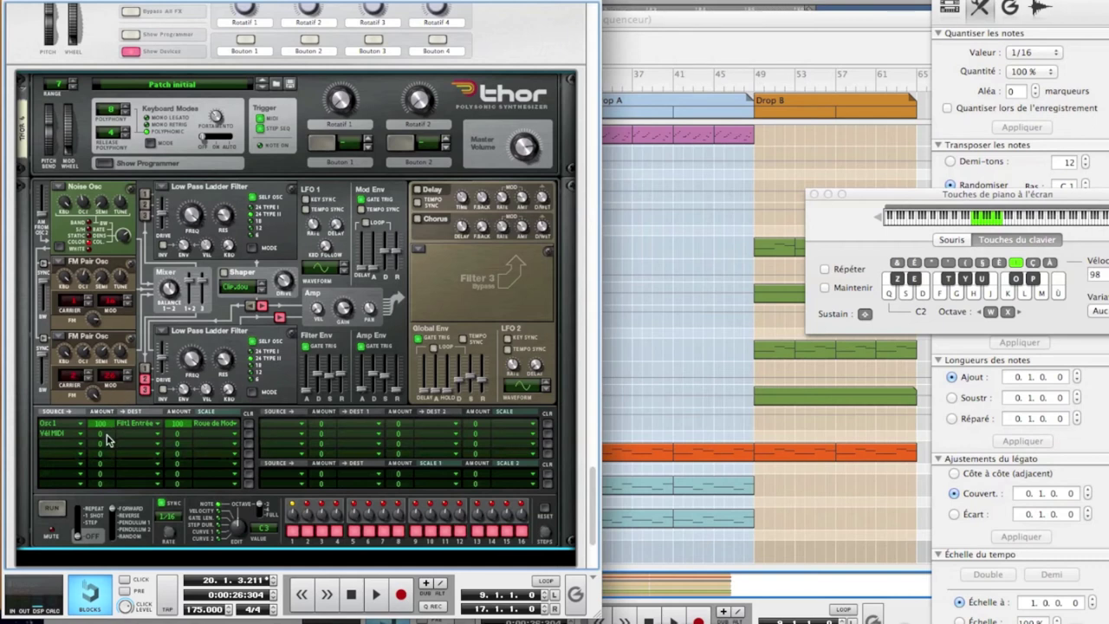
{"action": "left_click_drag", "start_coordinate": [100, 436], "coordinate": [152, 435]}
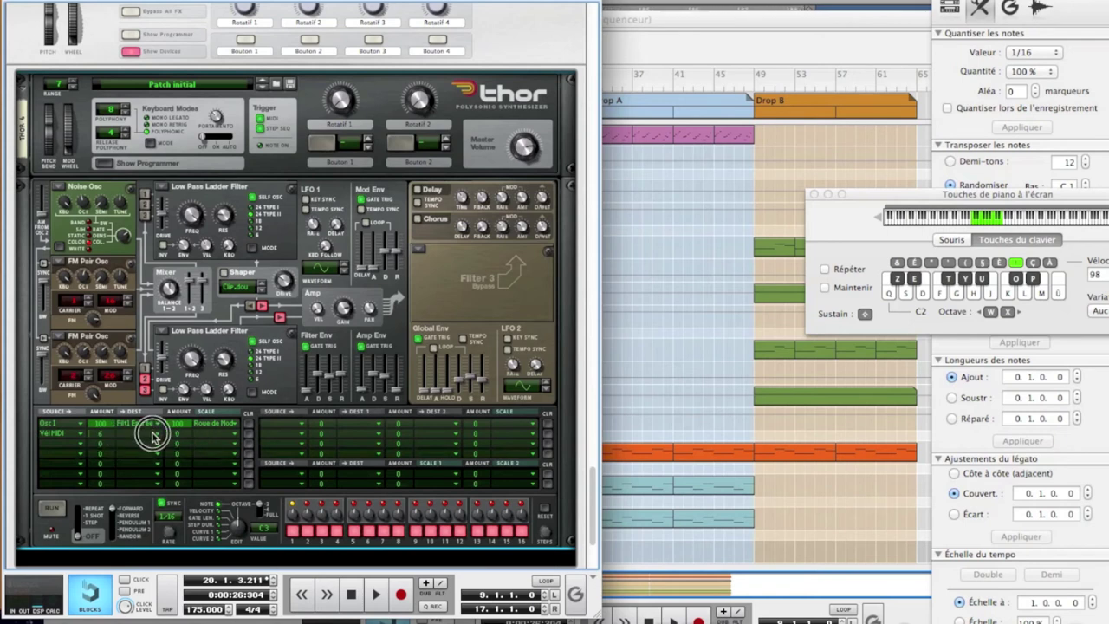
{"action": "mouse_move", "coordinate": [185, 433]}
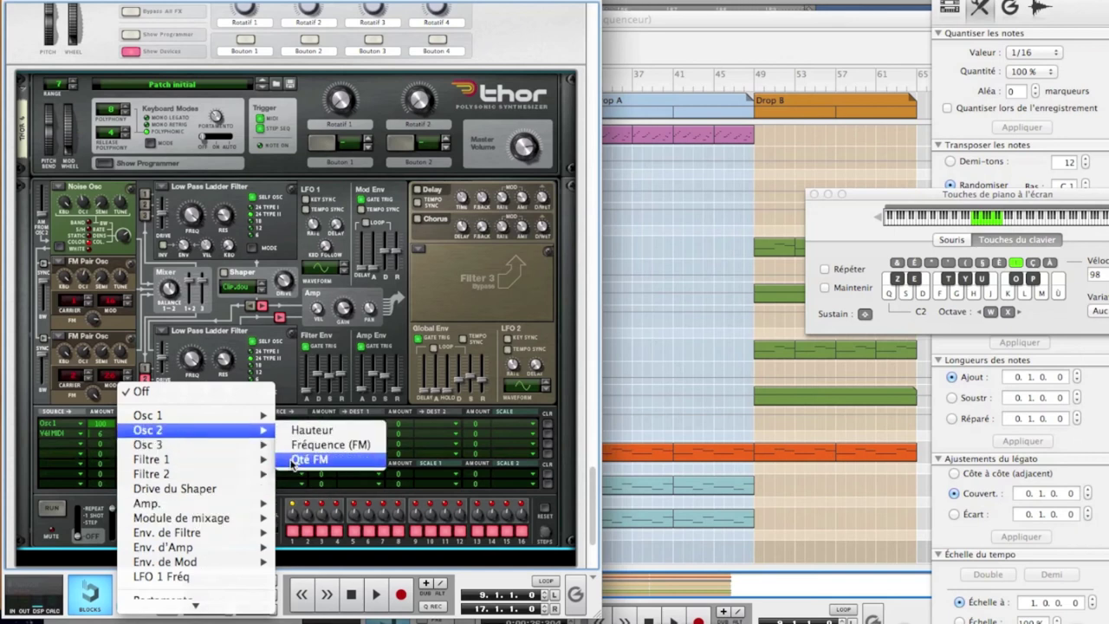
{"action": "left_click", "coordinate": [317, 461]}
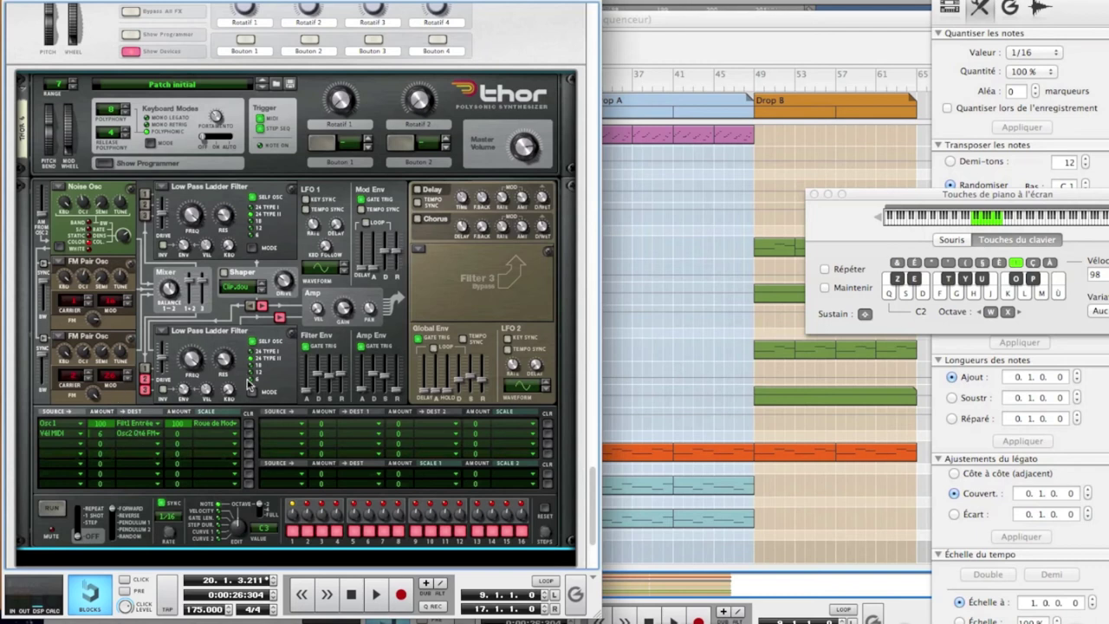
- Raise Filter 2's envelope amount and set the filter envelope's decay to about 884 ms
{"action": "left_click", "coordinate": [143, 367]}
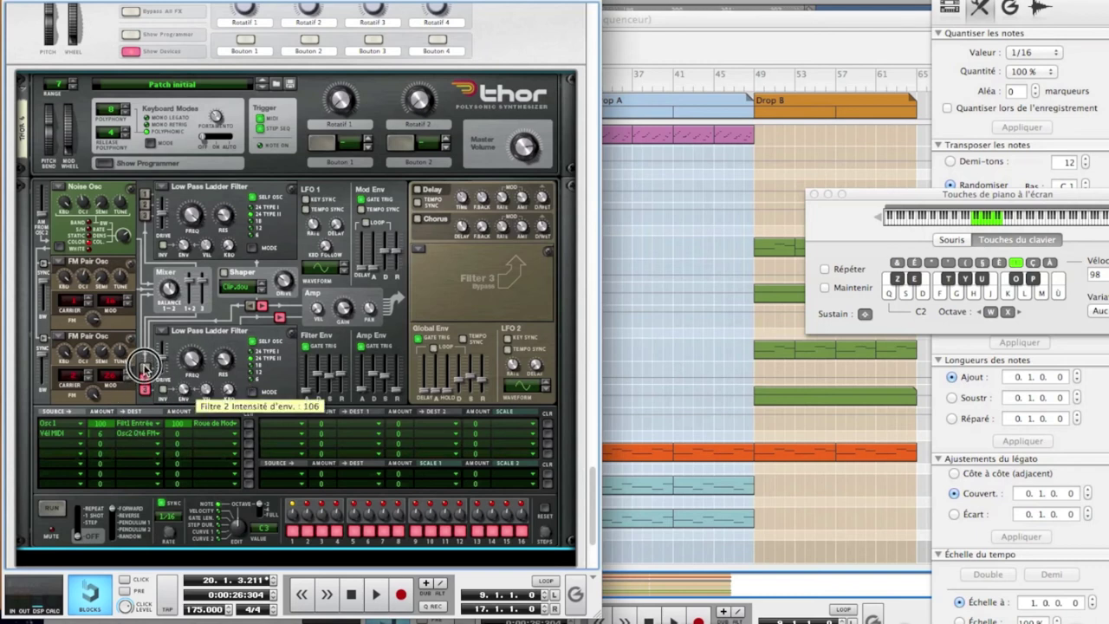
{"action": "left_click_drag", "start_coordinate": [182, 392], "coordinate": [184, 392]}
{"action": "left_click", "coordinate": [340, 377]}
{"action": "left_click_drag", "start_coordinate": [340, 377], "coordinate": [321, 387]}
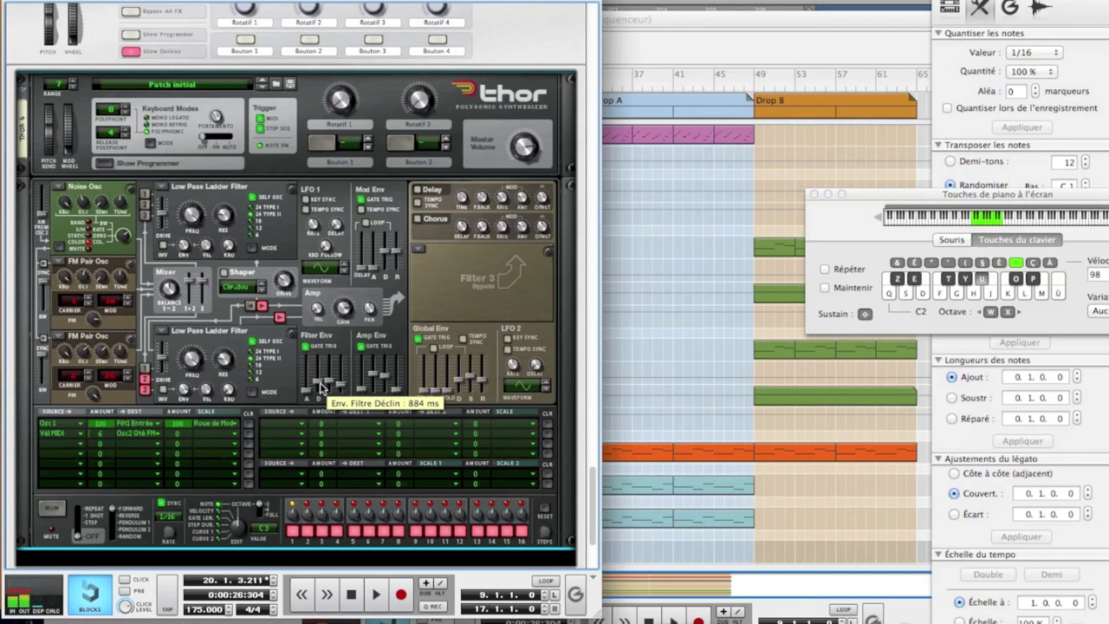
- Set Filter 2's frequency to 350 Hz, audition it with a note, and lower Filter 1's frequency
{"action": "left_click_drag", "start_coordinate": [191, 358], "coordinate": [199, 406]}
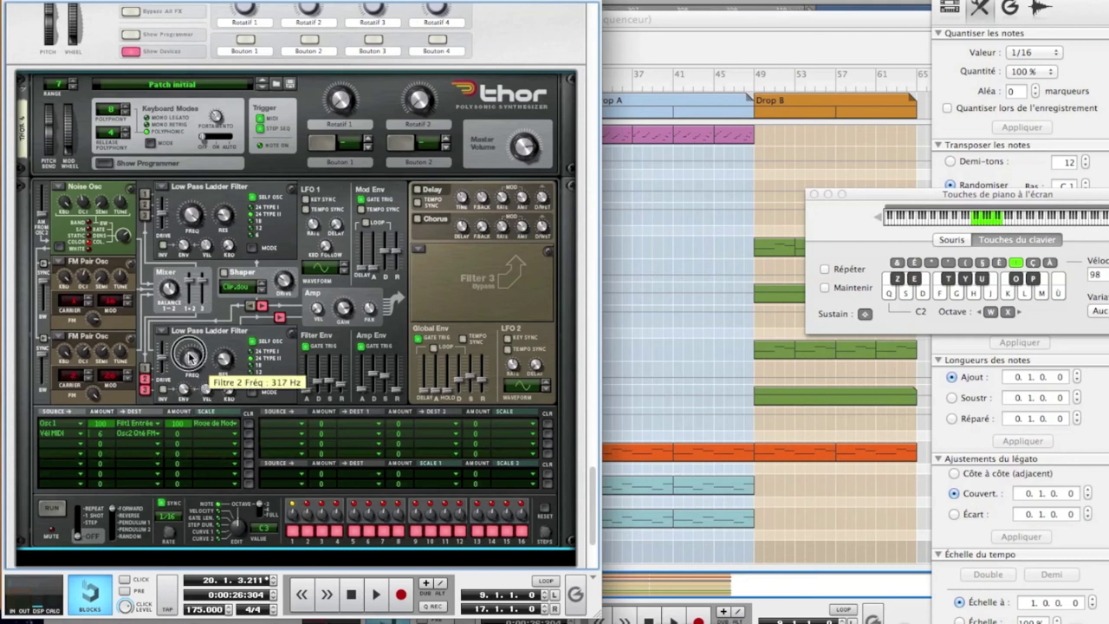
{"action": "left_click_drag", "start_coordinate": [190, 356], "coordinate": [191, 357]}
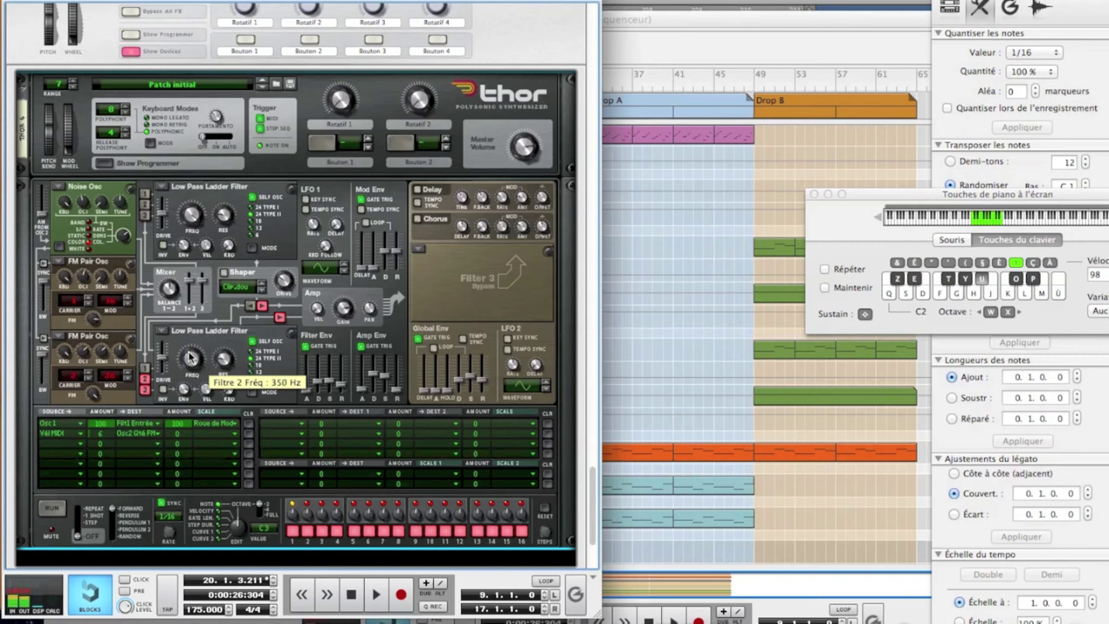
{"action": "key", "text": "u"}
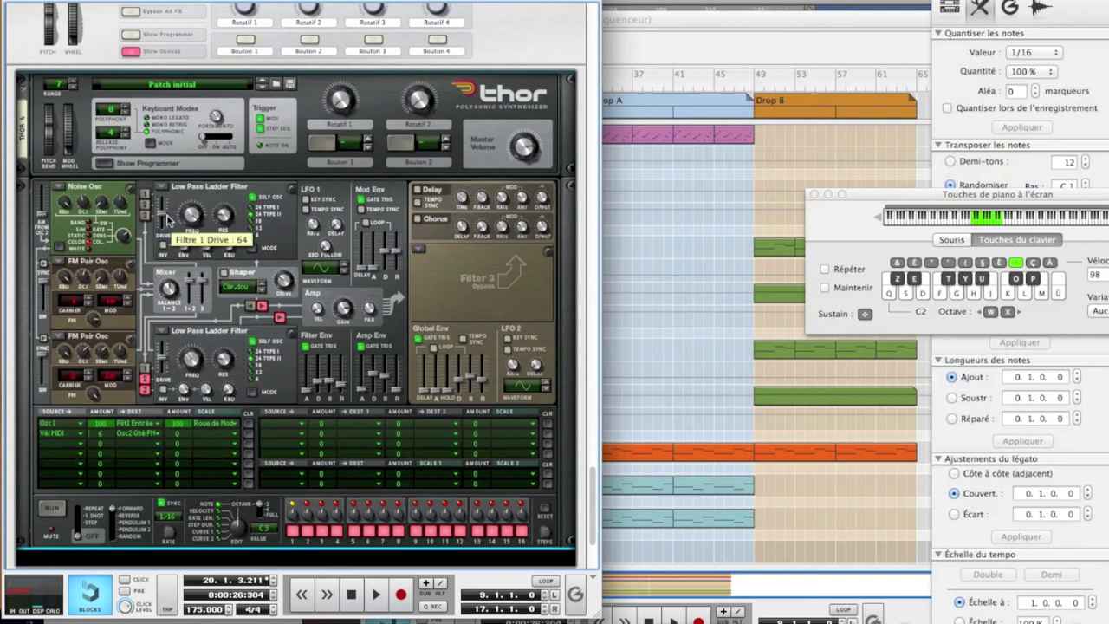
{"action": "left_click_drag", "start_coordinate": [188, 219], "coordinate": [190, 270]}
- Load a Low Pass Ladder Filter into the Filter 3 slot and adjust its global envelope amount
{"action": "left_click", "coordinate": [420, 250]}
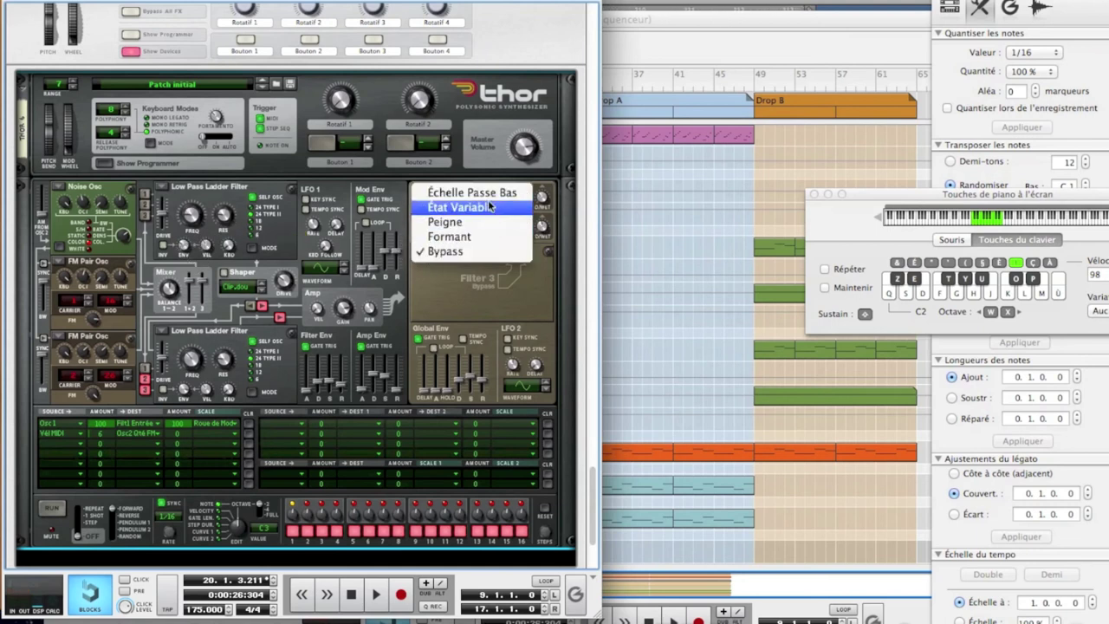
{"action": "left_click", "coordinate": [487, 194]}
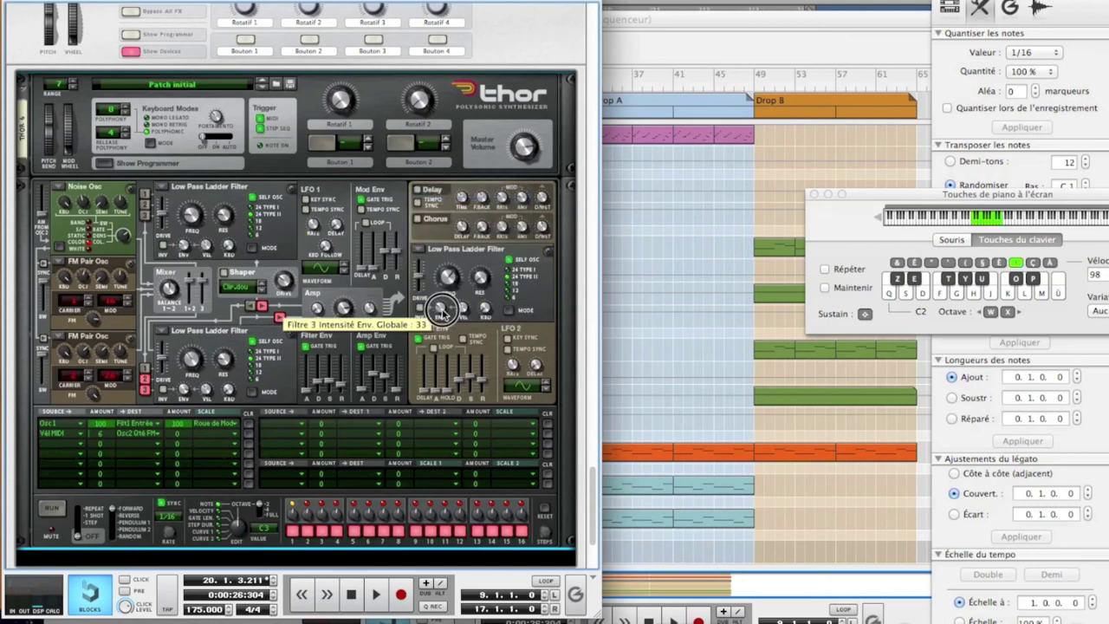
{"action": "left_click_drag", "start_coordinate": [443, 305], "coordinate": [442, 308]}
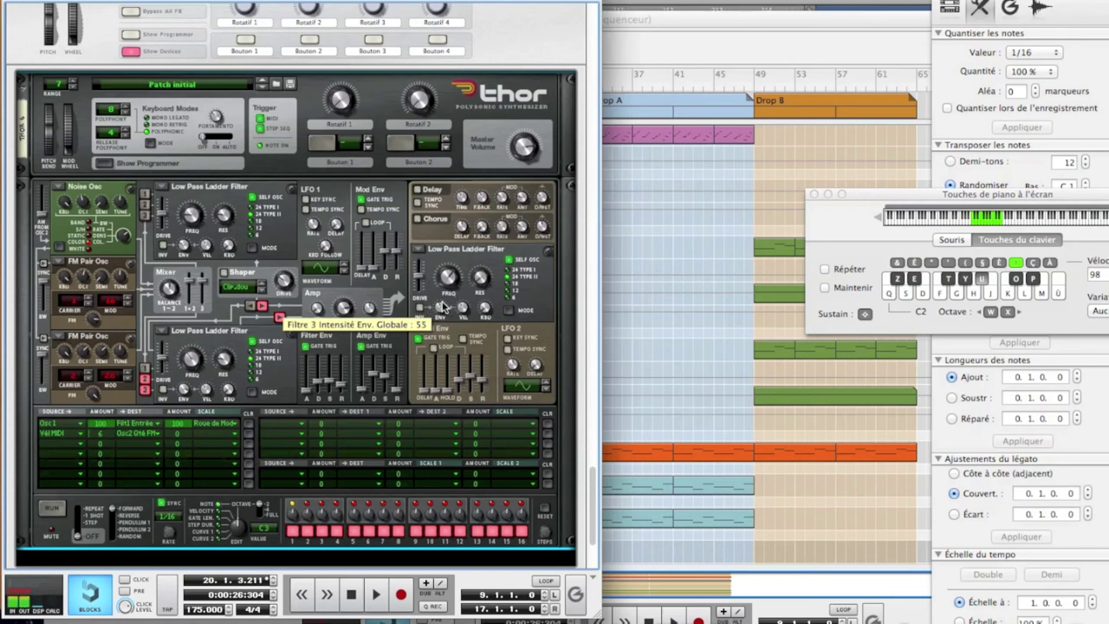
{"action": "left_click", "coordinate": [441, 307]}
{"action": "left_click_drag", "start_coordinate": [442, 307], "coordinate": [442, 310]}
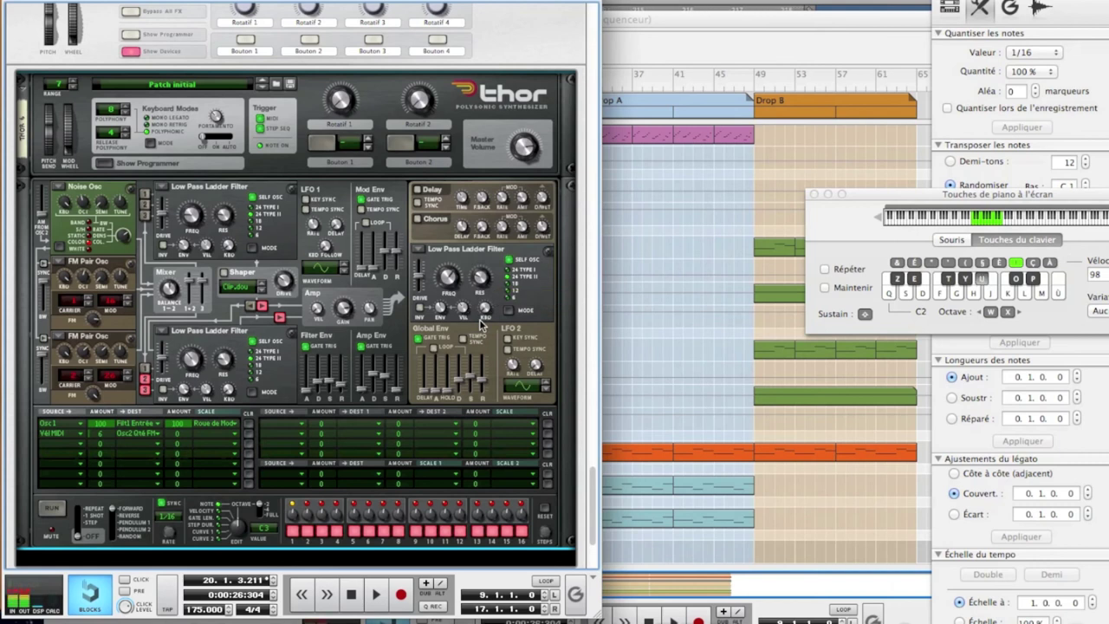
{"action": "left_click", "coordinate": [482, 277]}
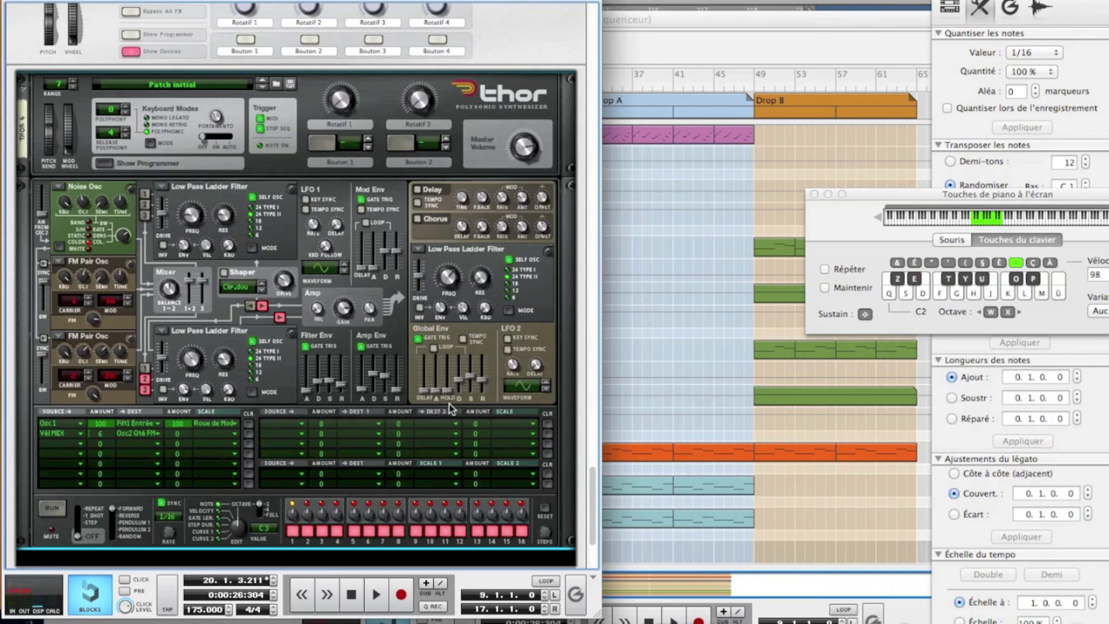
- Adjust the amp envelope's sustain and set its release to about 3.49 s, checking the sound with test notes
{"action": "key", "text": "u"}
{"action": "key", "text": "u"}
{"action": "left_click", "coordinate": [386, 378]}
{"action": "left_click_drag", "start_coordinate": [386, 378], "coordinate": [373, 394]}
{"action": "left_click", "coordinate": [399, 391]}
{"action": "left_click_drag", "start_coordinate": [399, 391], "coordinate": [399, 366]}
{"action": "key", "text": "u"}
{"action": "key", "text": "u"}
{"action": "left_click", "coordinate": [398, 367]}
{"action": "left_click_drag", "start_coordinate": [399, 367], "coordinate": [398, 378]}
- Play a series of test notes at different pitches to audition the cowbell with the longer amp release
{"action": "key", "text": "u"}
{"action": "key", "text": "u"}
{"action": "key", "text": "u"}
{"action": "key", "text": "u"}
{"action": "key", "text": "y"}
{"action": "key", "text": "u"}
{"action": "key", "text": "t"}
{"action": "key", "text": "y"}
{"action": "key", "text": "u"}
{"action": "key", "text": "u"}
{"action": "key", "text": "u"}
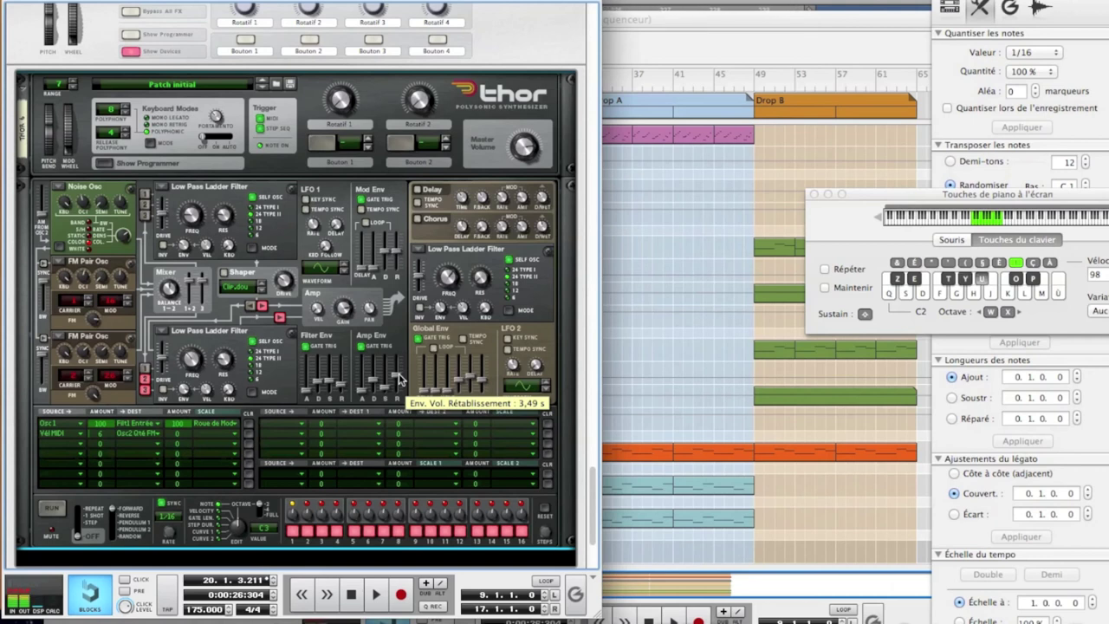
- Enable Thor's Chorus effect and lower its dry/wet amount
{"action": "left_click", "coordinate": [417, 219]}
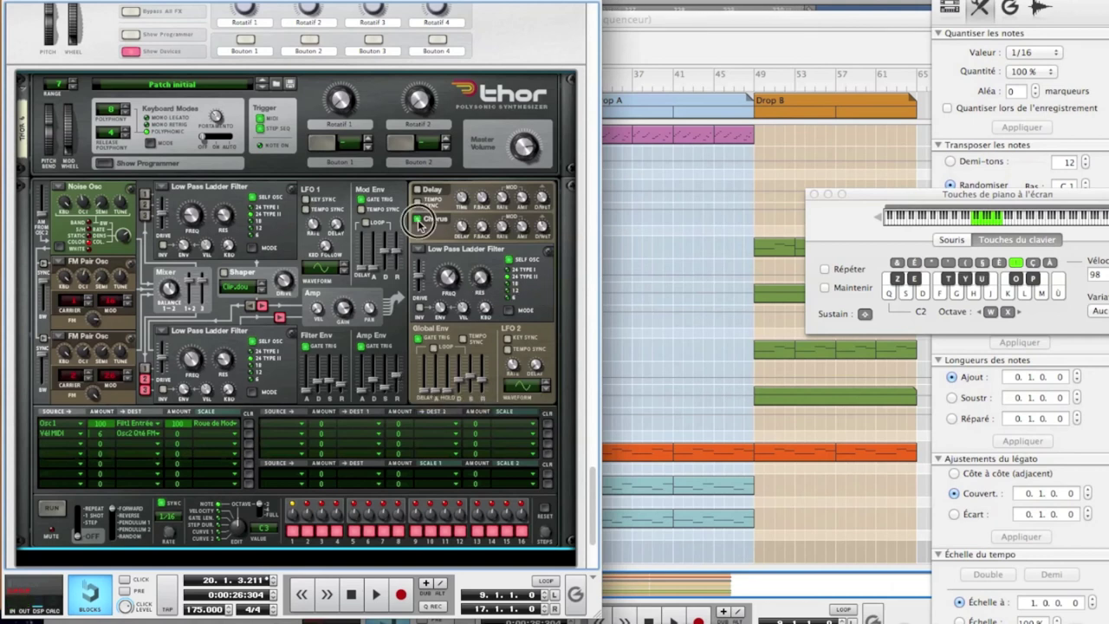
{"action": "left_click_drag", "start_coordinate": [543, 227], "coordinate": [545, 249]}
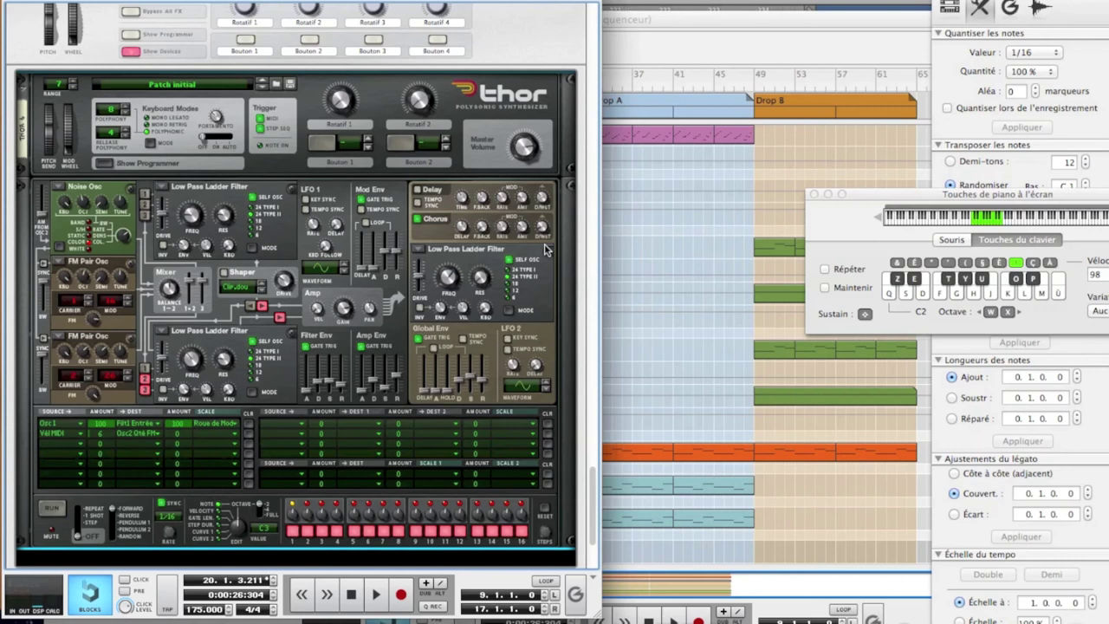
- Play the song from bar 1 in the sequencer, stop it in Bloc 19, and return to the Thor rack
{"action": "left_click", "coordinate": [634, 394]}
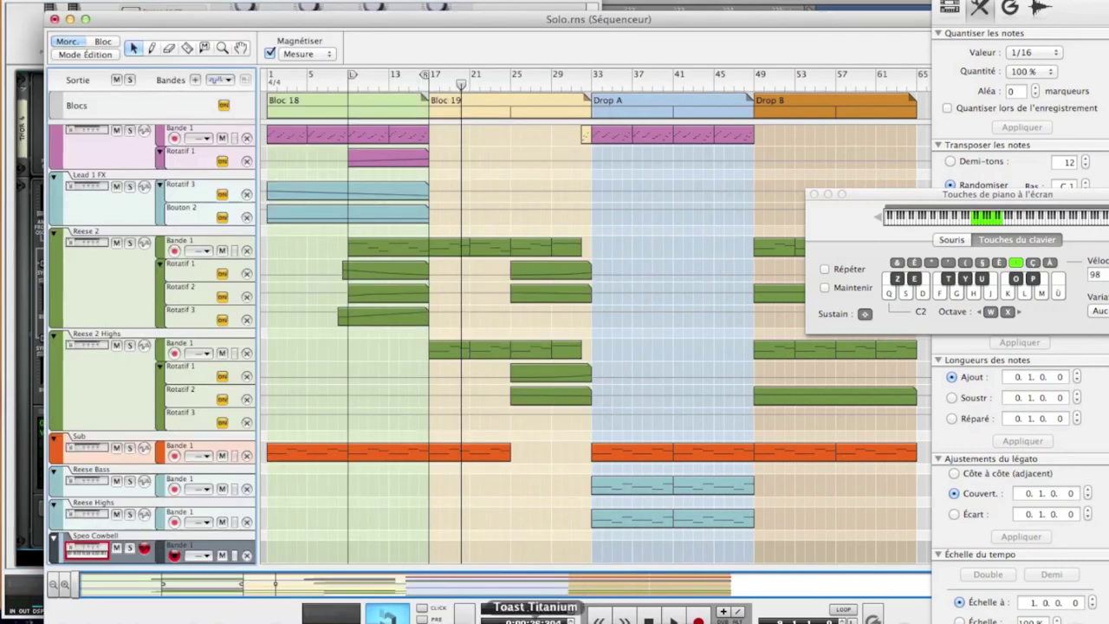
{"action": "left_click", "coordinate": [647, 617]}
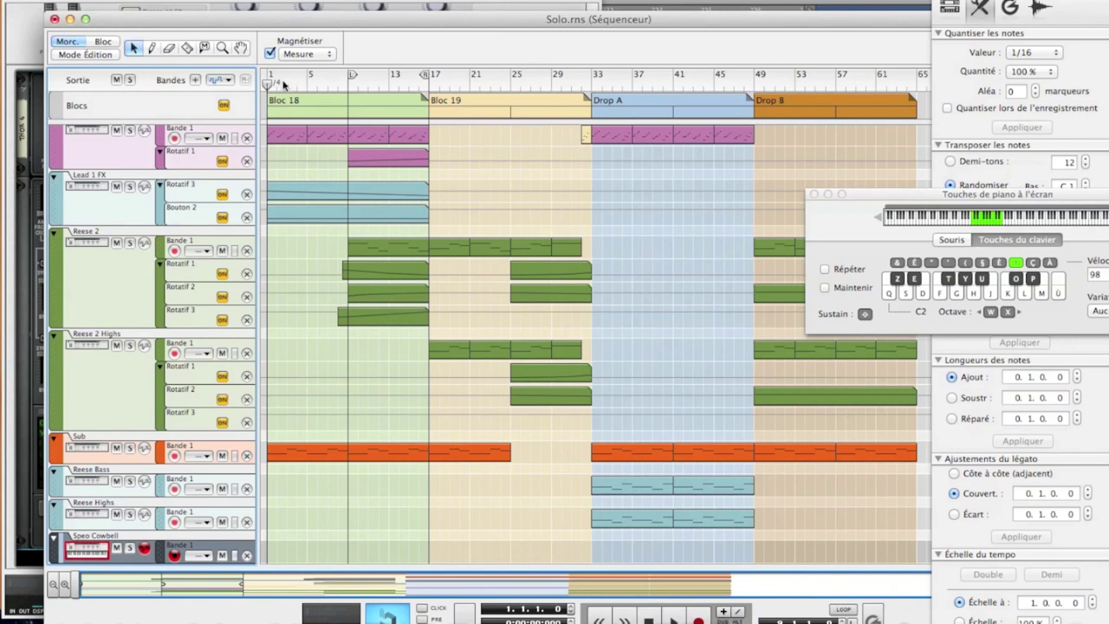
{"action": "key", "text": "space"}
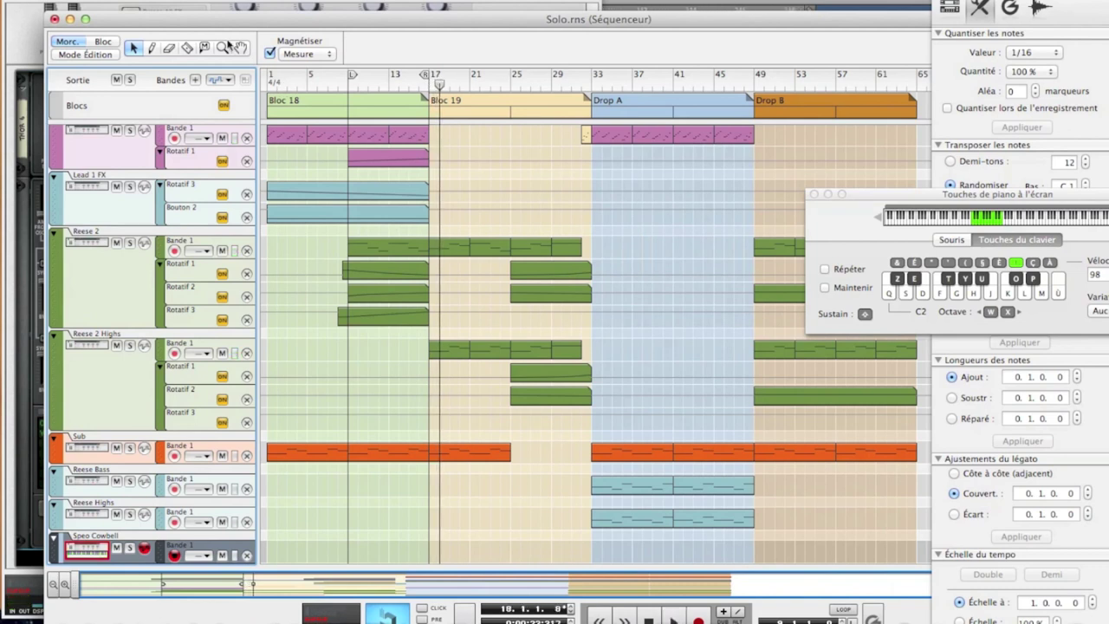
{"action": "left_click", "coordinate": [23, 45]}
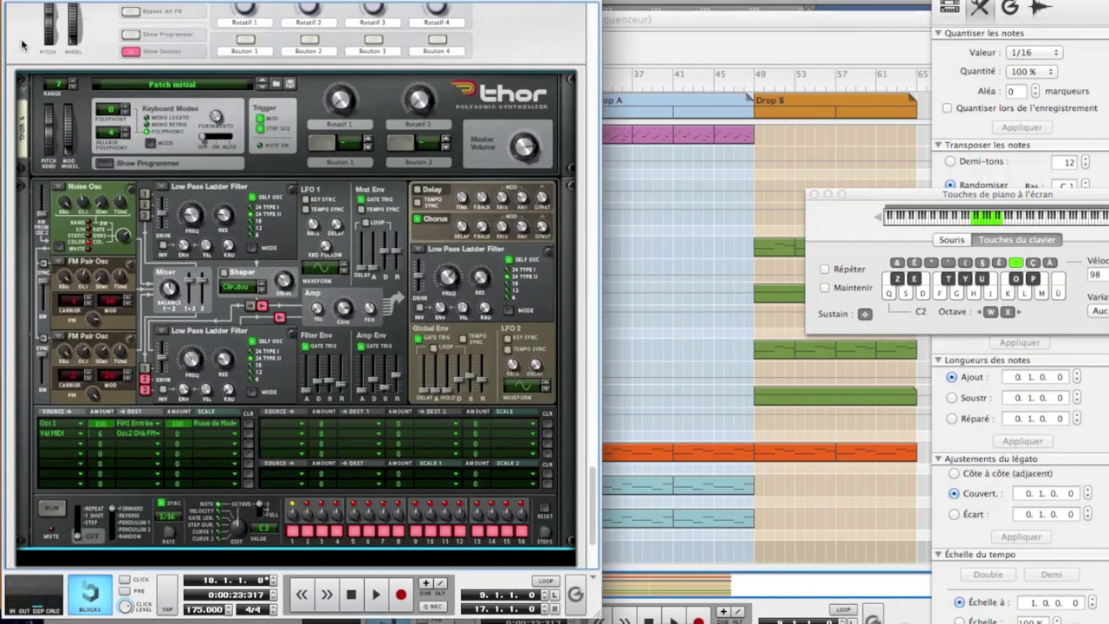